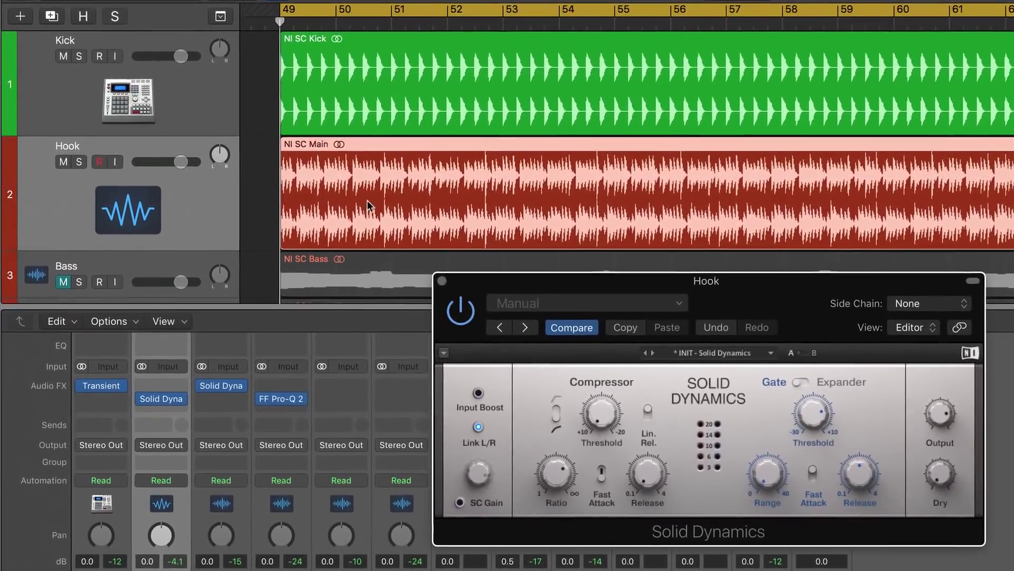
Play the song with Hook soloed, then switch the solo from Hook to Kick to compare
{"action": "left_click", "coordinate": [79, 162]}
{"action": "key", "text": "space"}
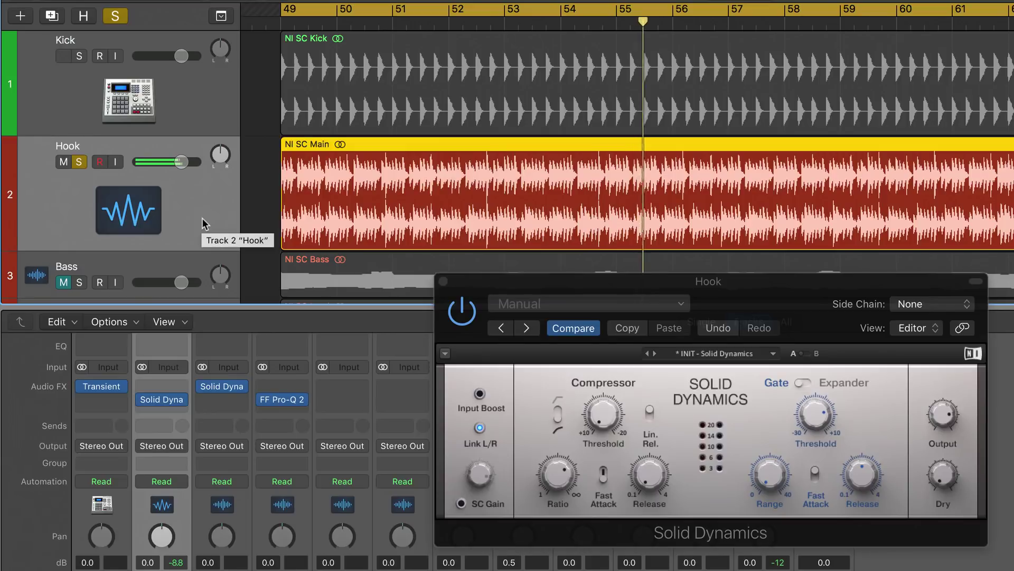
{"action": "left_click", "coordinate": [79, 56]}
{"action": "left_click", "coordinate": [79, 162]}
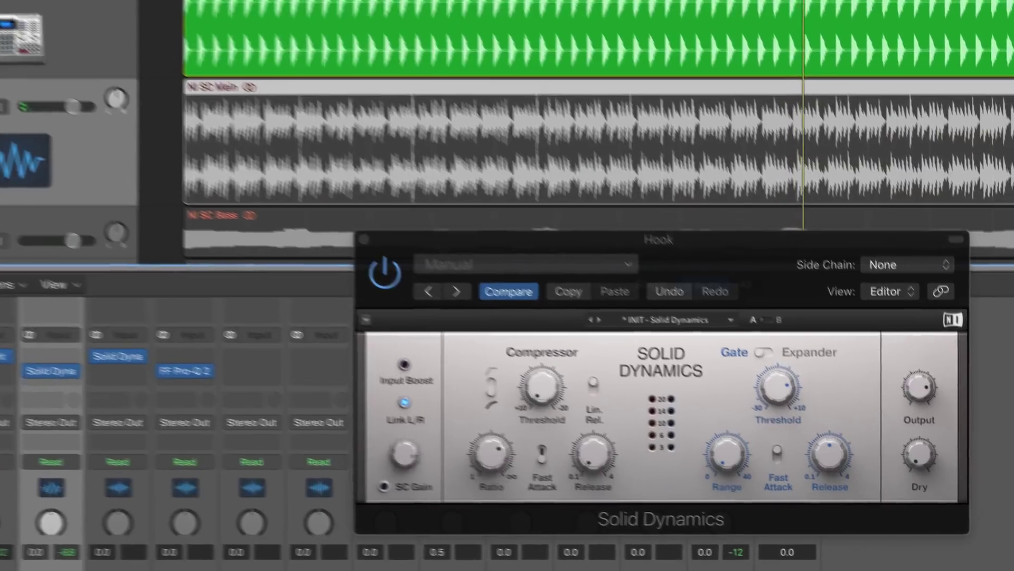
Clear soloing, key Hook's Solid Dynamics from Kick (Audio 8), enable SC Gain, and set threshold to -20 dB
{"action": "key", "text": "s"}
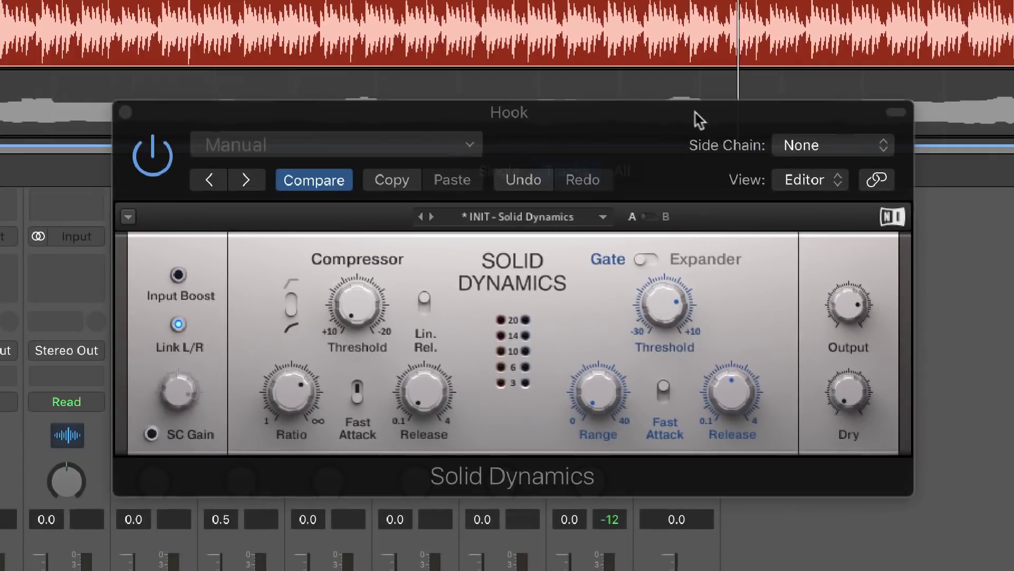
{"action": "left_click", "coordinate": [824, 145]}
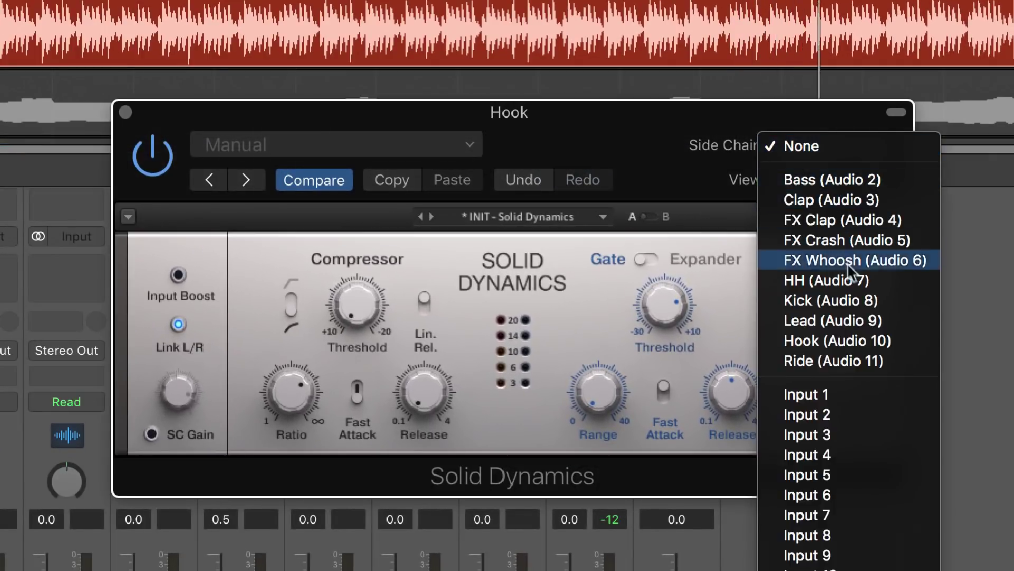
{"action": "left_click", "coordinate": [859, 302]}
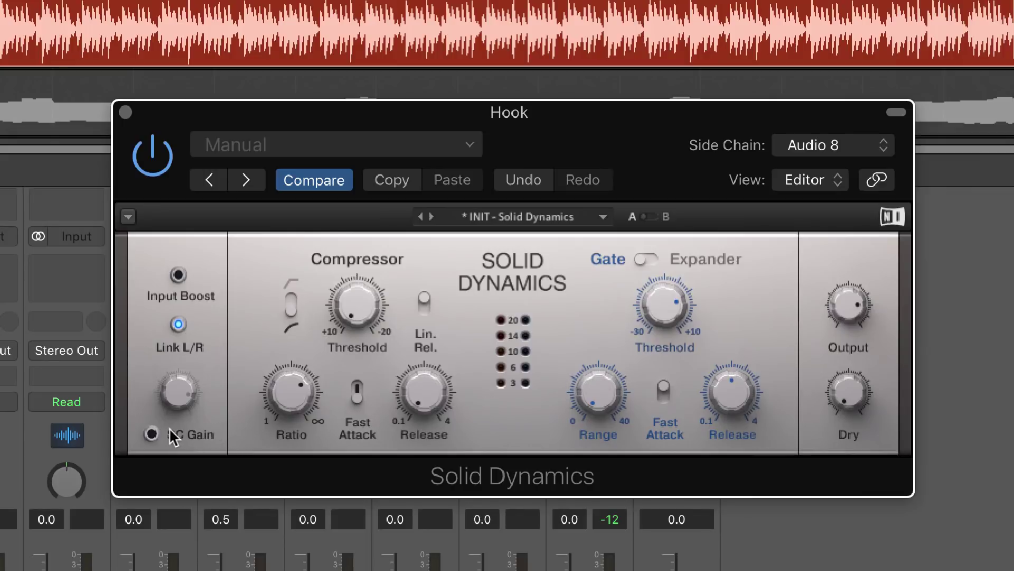
{"action": "left_click", "coordinate": [153, 432]}
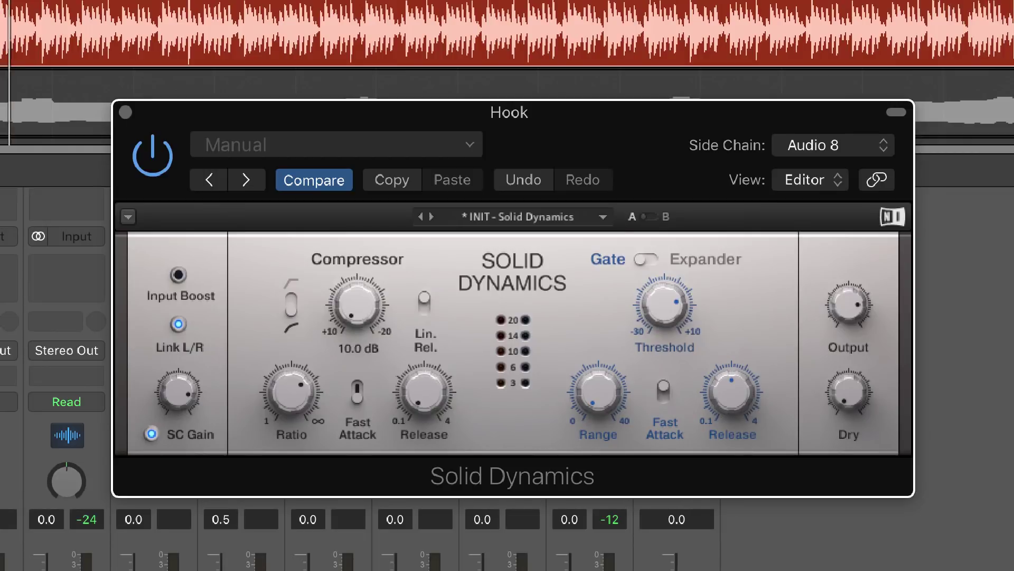
{"action": "left_click_drag", "start_coordinate": [357, 304], "coordinate": [357, 237]}
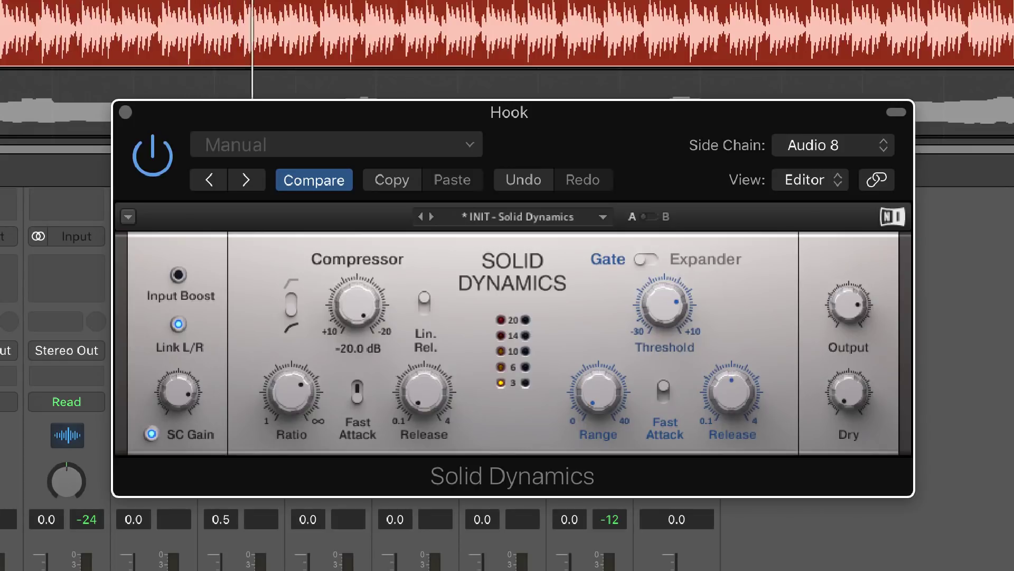
{"action": "left_click_drag", "start_coordinate": [365, 309], "coordinate": [366, 310]}
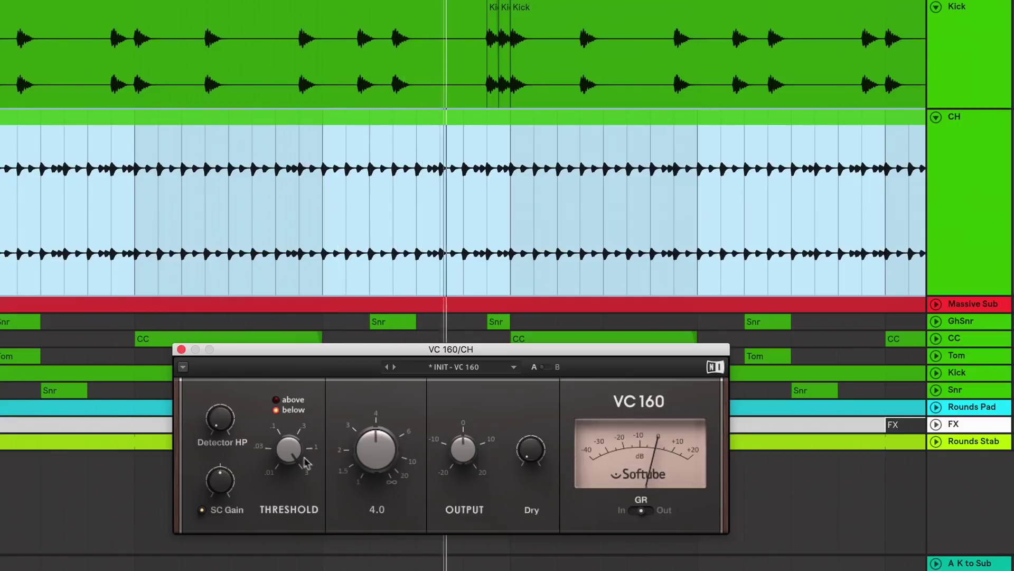
Bring the CH track's VC 160 threshold down to about 53 mV
{"action": "left_click_drag", "start_coordinate": [289, 449], "coordinate": [289, 492]}
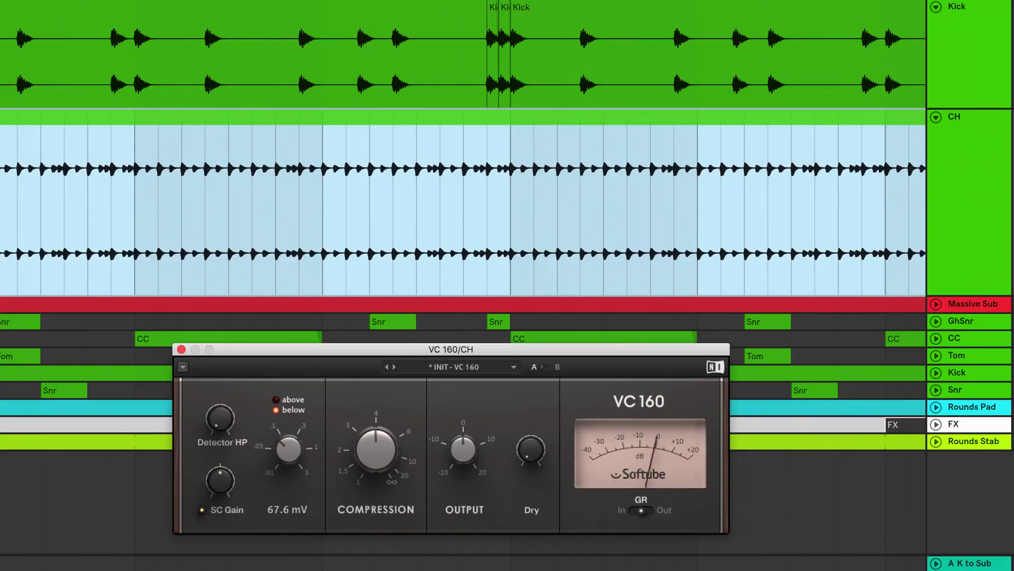
{"action": "left_click_drag", "start_coordinate": [289, 492], "coordinate": [289, 501]}
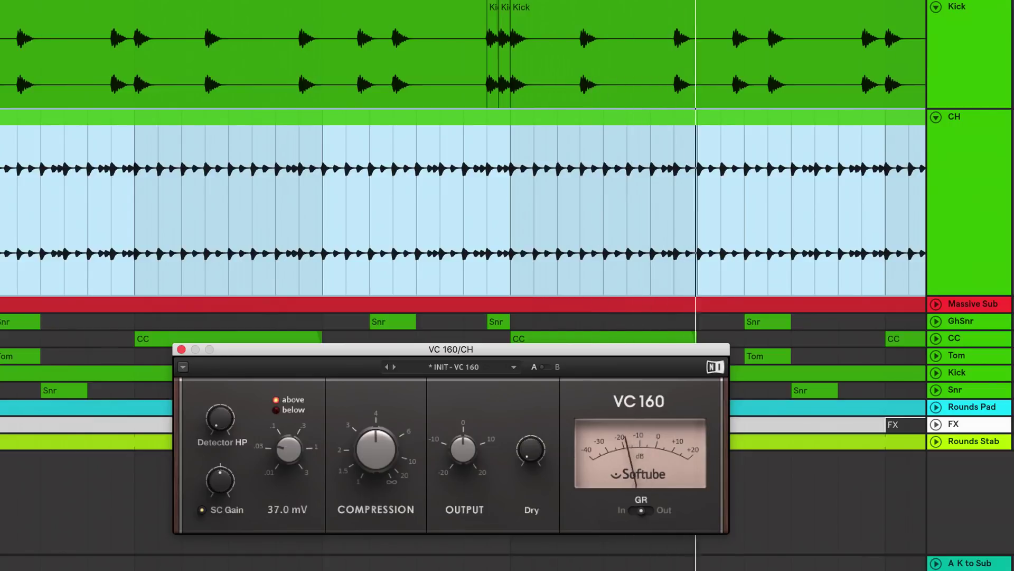
{"action": "left_click_drag", "start_coordinate": [290, 449], "coordinate": [290, 440]}
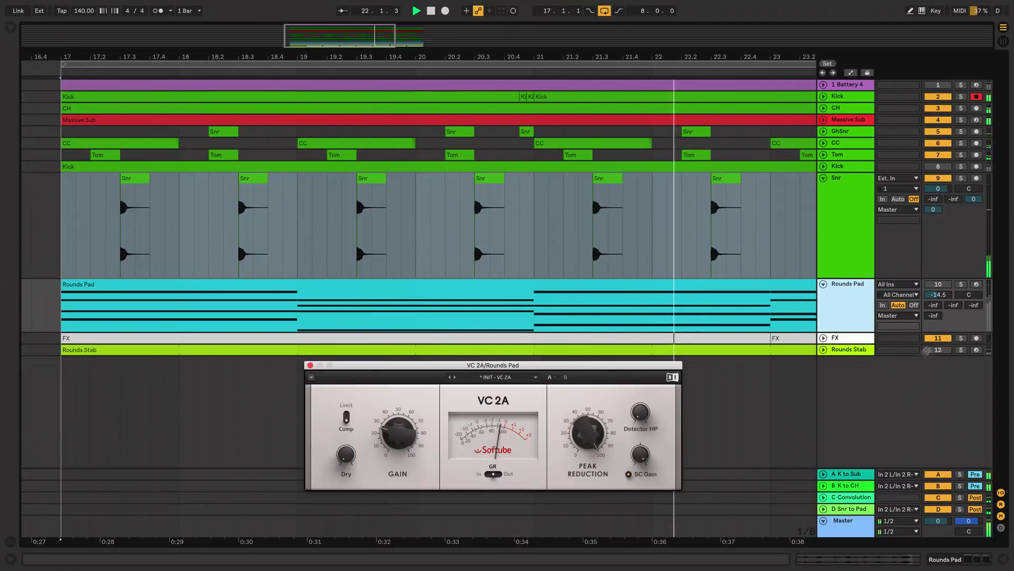
{"action": "left_click", "coordinate": [941, 285]}
{"action": "key", "text": "space"}
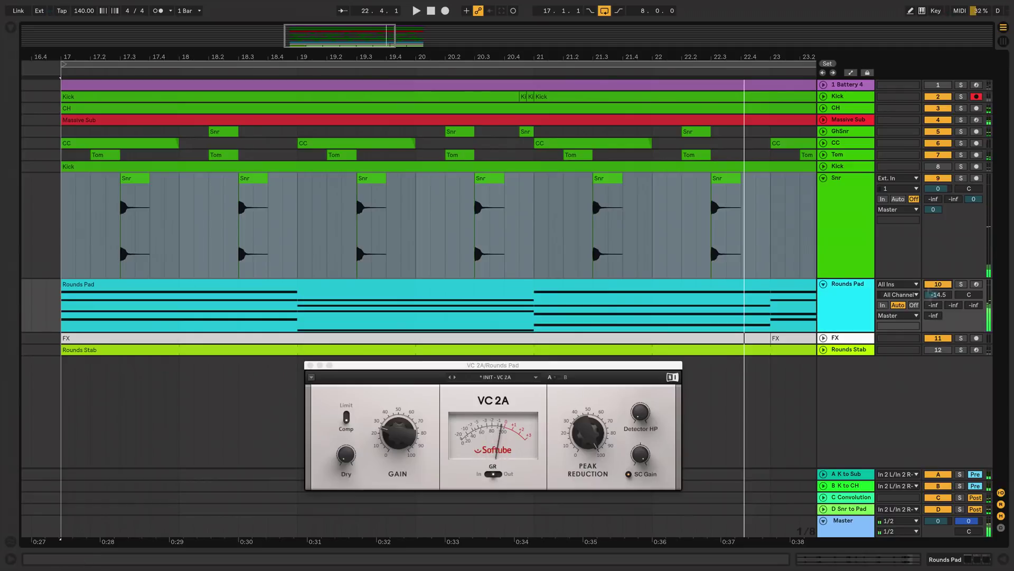
{"action": "key", "text": "space"}
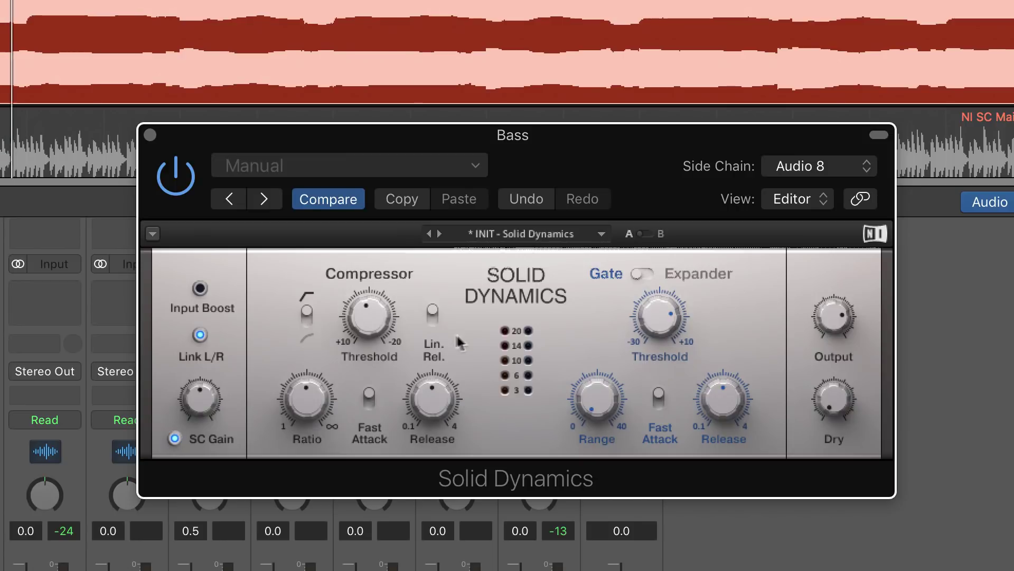
Lower the Bass compressor threshold, raise its ratio, and switch on Fast Attack
{"action": "mouse_move", "coordinate": [373, 317]}
{"action": "left_mouse_down"}
{"action": "mouse_move", "coordinate": [379, 330]}
{"action": "mouse_move", "coordinate": [379, 250]}
{"action": "mouse_move", "coordinate": [378, 323]}
{"action": "left_mouse_up"}
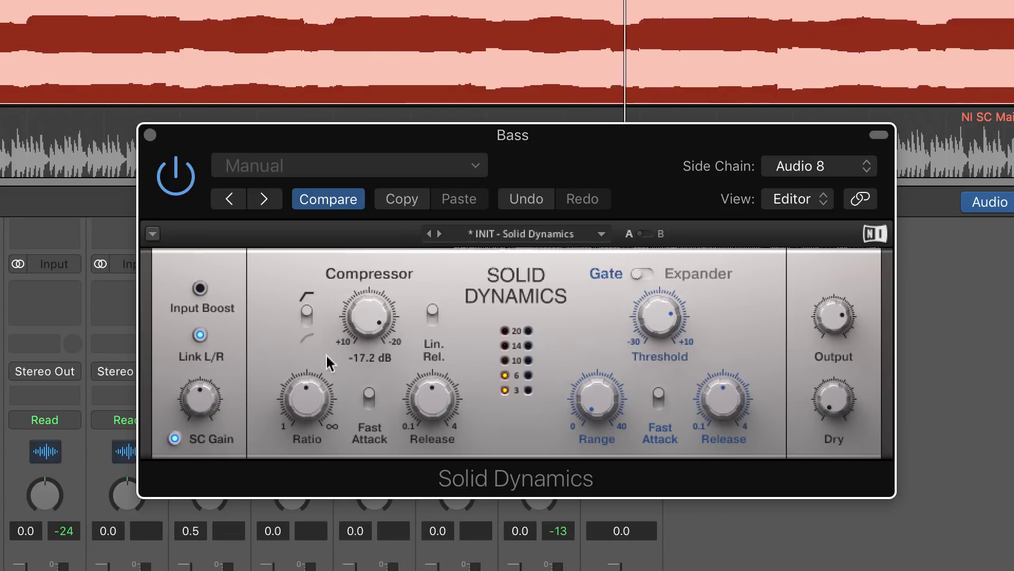
{"action": "left_click_drag", "start_coordinate": [307, 399], "coordinate": [306, 367]}
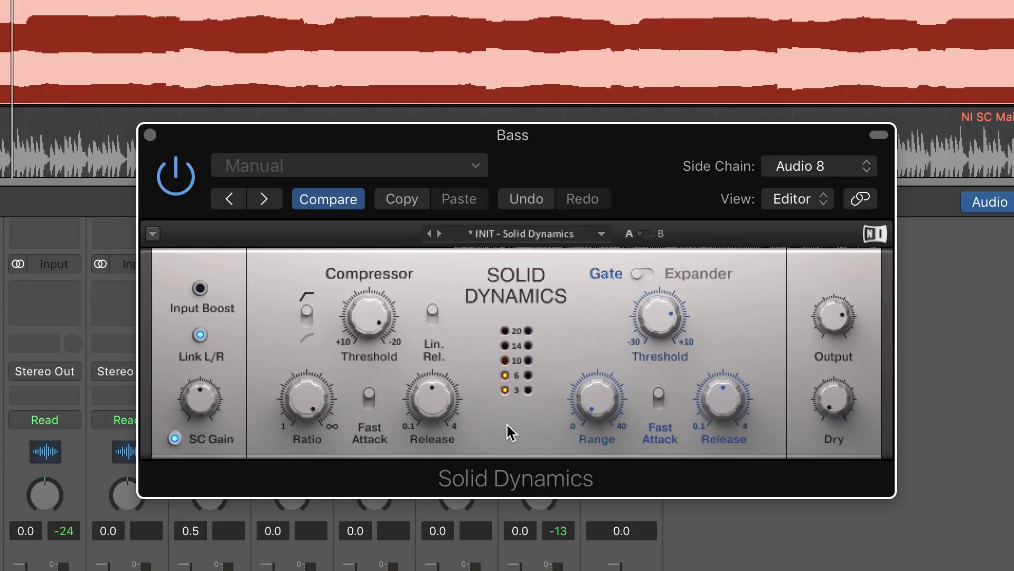
{"action": "left_click", "coordinate": [368, 396]}
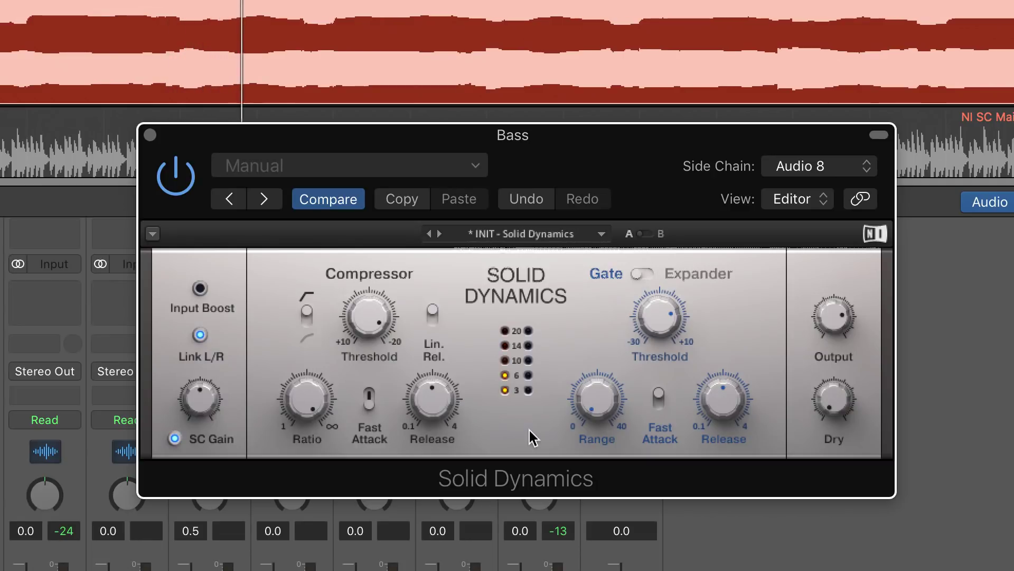
Shorten the Bass compressor release to about 0.11 s and set its threshold to -20 dB
{"action": "mouse_move", "coordinate": [440, 401]}
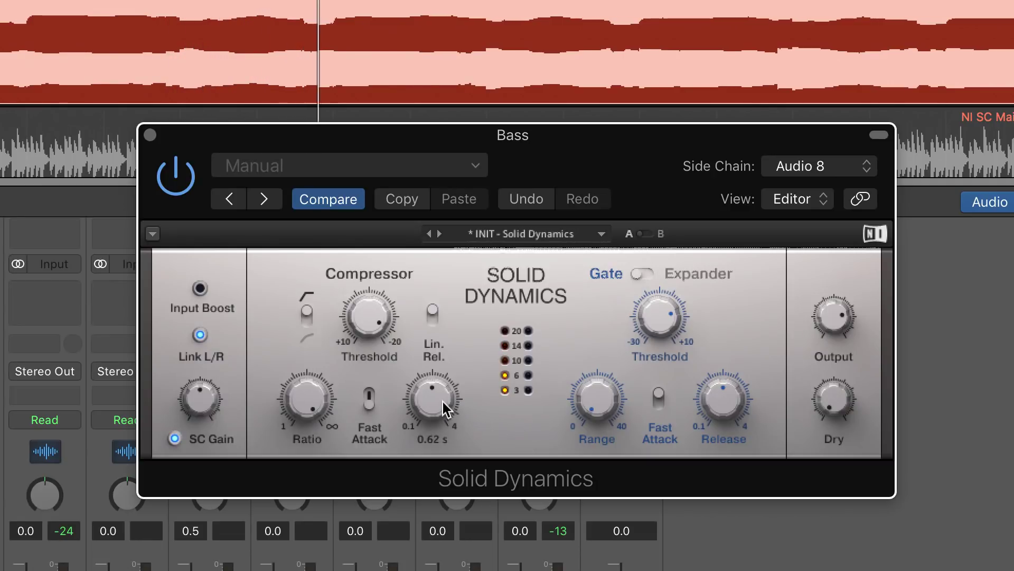
{"action": "left_click_drag", "start_coordinate": [438, 396], "coordinate": [439, 425]}
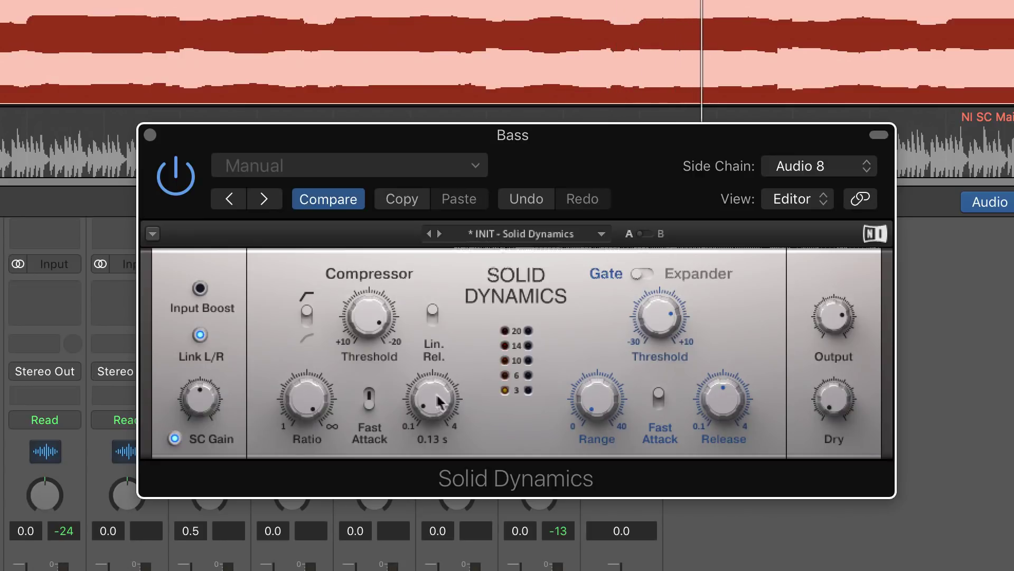
{"action": "left_click_drag", "start_coordinate": [438, 425], "coordinate": [438, 425]}
{"action": "left_click_drag", "start_coordinate": [347, 334], "coordinate": [349, 339]}
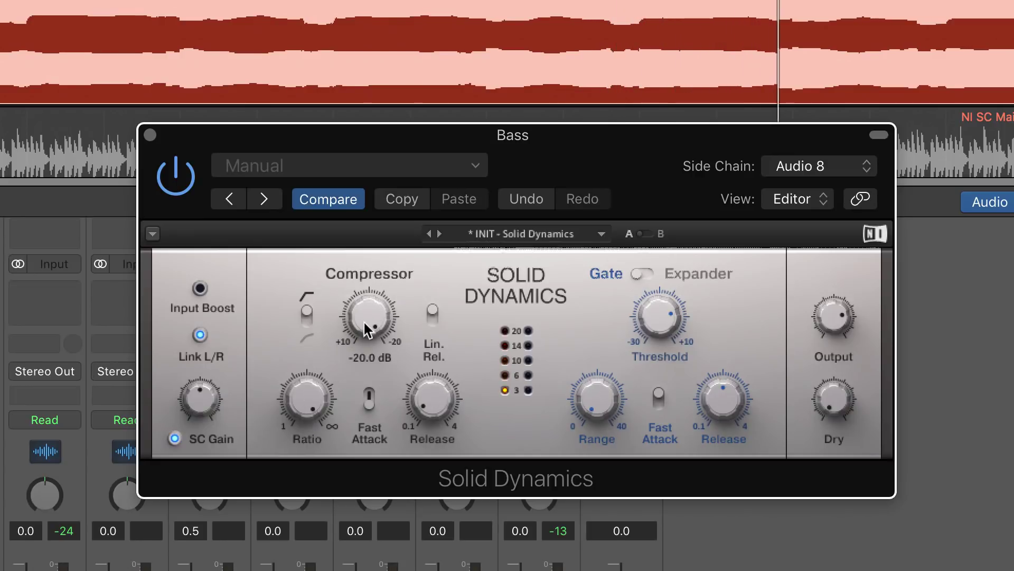
{"action": "left_click_drag", "start_coordinate": [442, 403], "coordinate": [441, 379]}
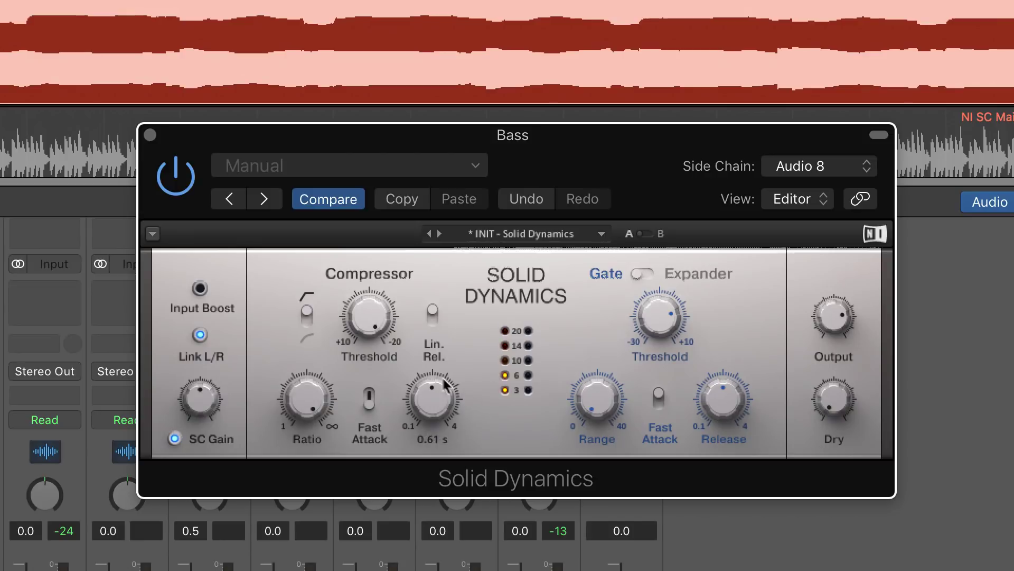
Fine-tune the Bass compressor to ratio 3.7 with threshold around -10 dB
{"action": "left_click_drag", "start_coordinate": [375, 319], "coordinate": [375, 309]}
{"action": "left_click_drag", "start_coordinate": [308, 389], "coordinate": [307, 395]}
{"action": "left_click_drag", "start_coordinate": [376, 317], "coordinate": [375, 313]}
{"action": "left_click_drag", "start_coordinate": [307, 391], "coordinate": [308, 391]}
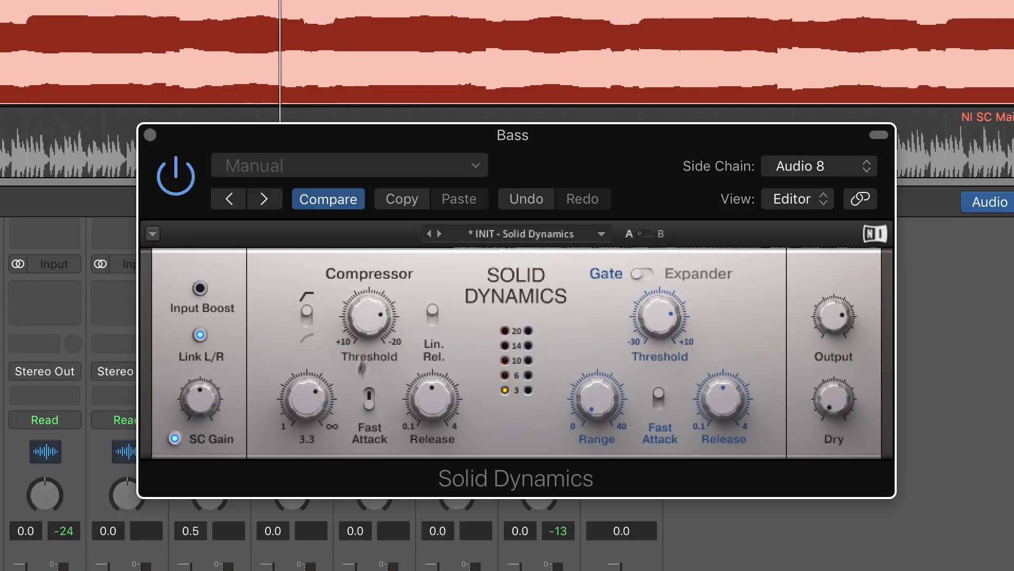
{"action": "left_click_drag", "start_coordinate": [376, 313], "coordinate": [363, 318]}
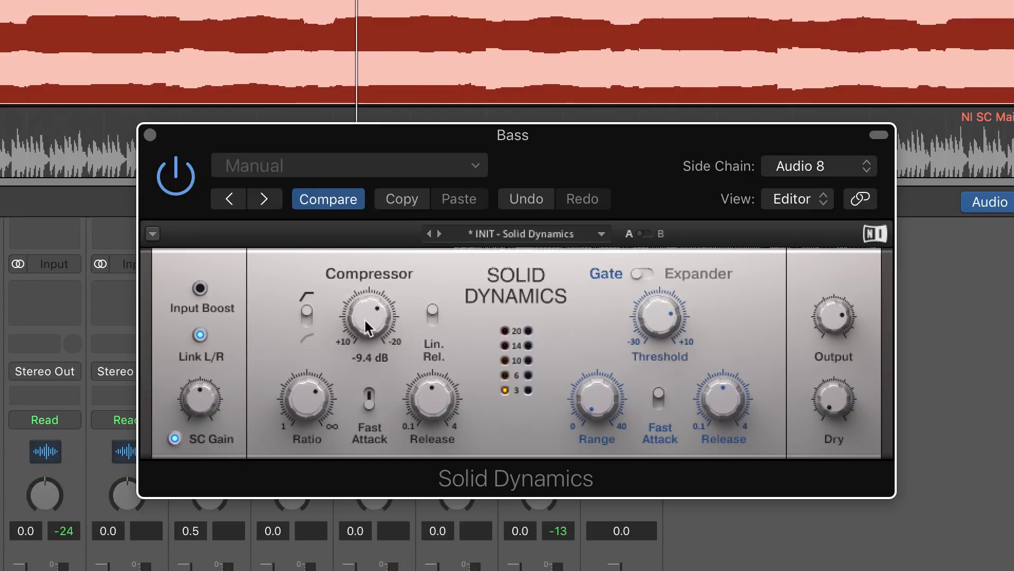
{"action": "left_click_drag", "start_coordinate": [315, 393], "coordinate": [315, 387]}
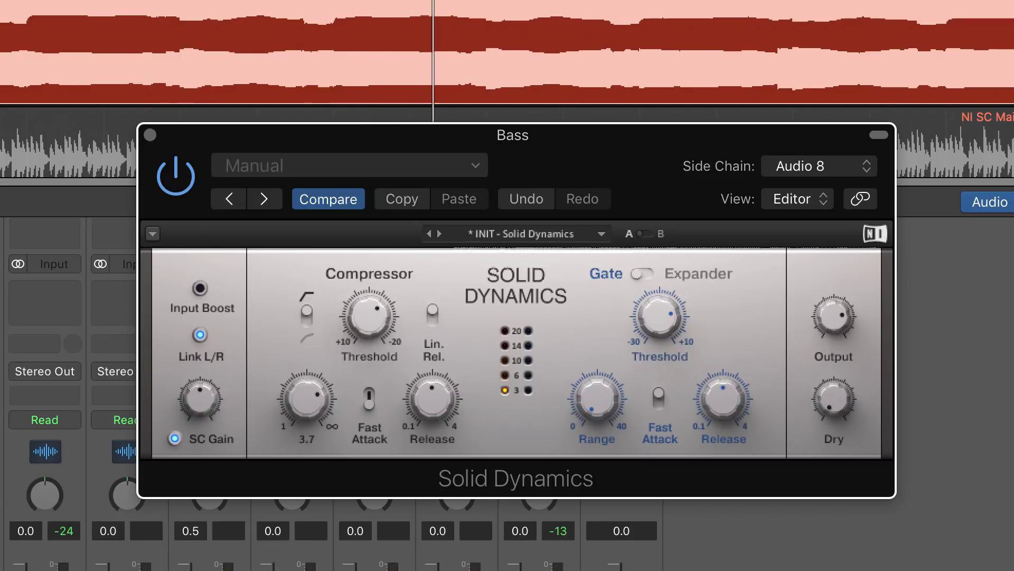
{"action": "left_click_drag", "start_coordinate": [369, 316], "coordinate": [369, 320]}
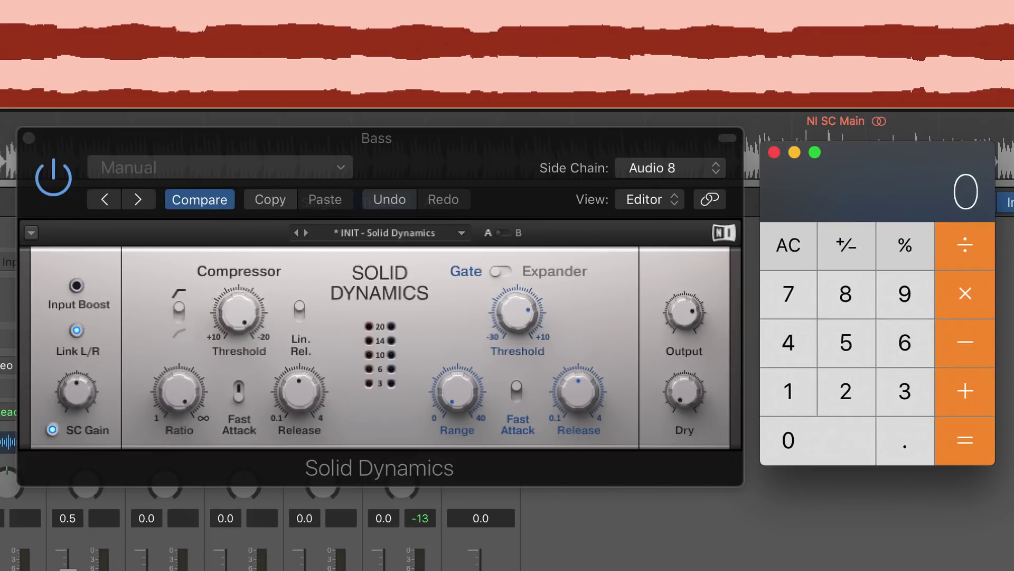
In Calculator, compute 60000 ÷ 120 = 500, then 500 ÷ 8 = 62.5
{"action": "left_click", "coordinate": [825, 441]}
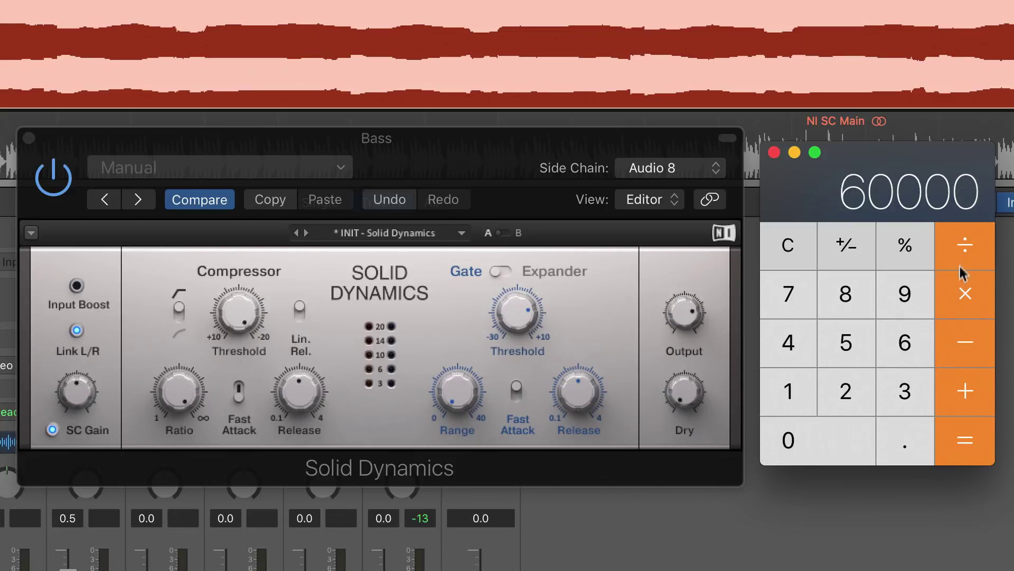
{"action": "left_click", "coordinate": [966, 248]}
{"action": "left_click", "coordinate": [794, 387]}
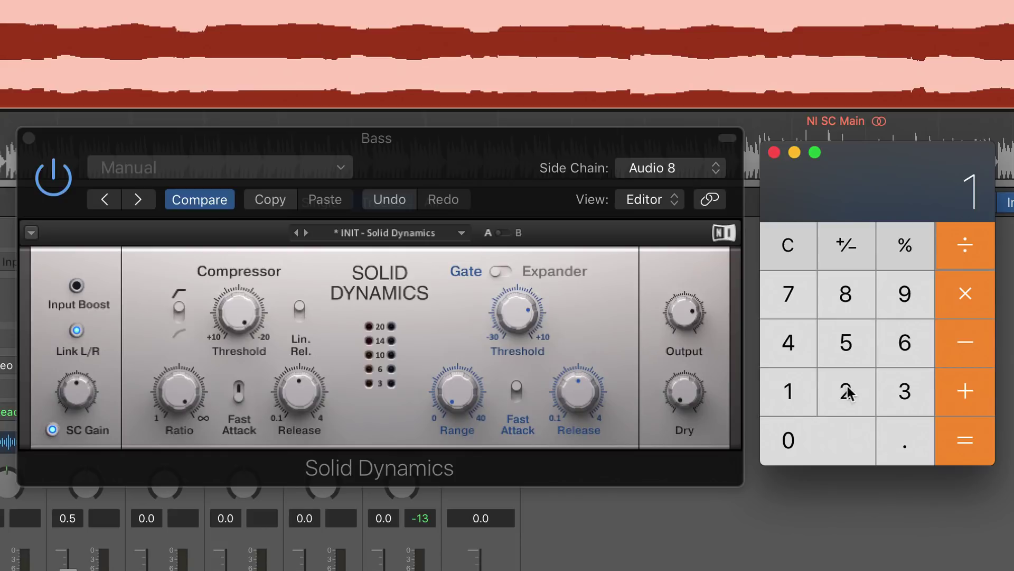
{"action": "left_click", "coordinate": [835, 436]}
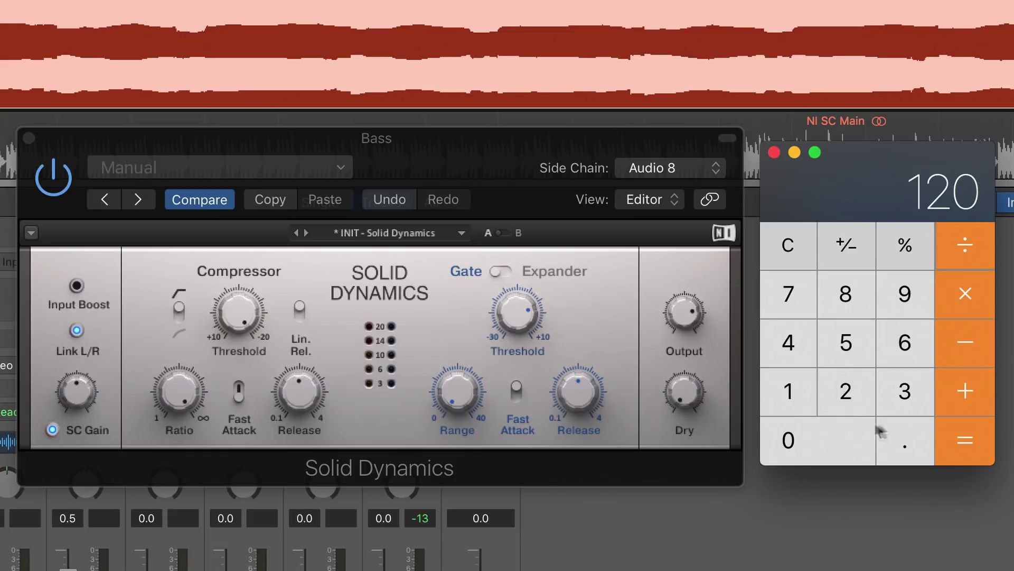
{"action": "left_click", "coordinate": [969, 445]}
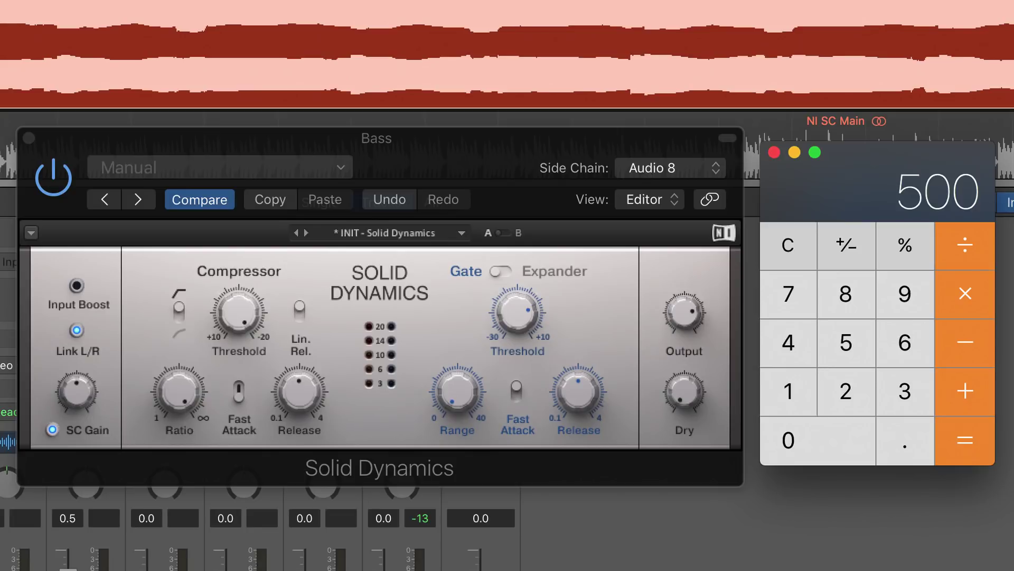
{"action": "left_click", "coordinate": [967, 246]}
{"action": "left_click", "coordinate": [973, 452]}
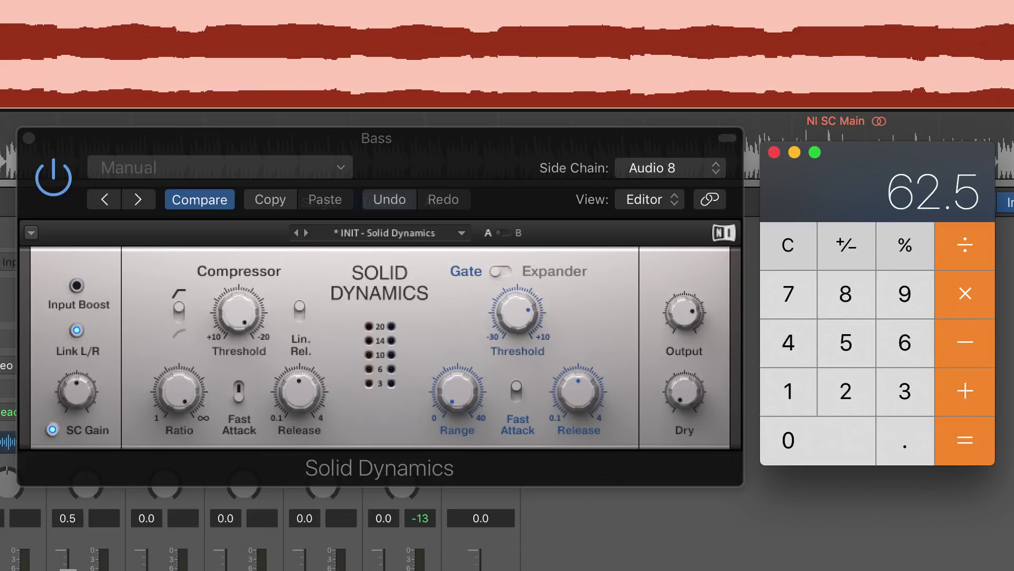
{"action": "left_click", "coordinate": [324, 376]}
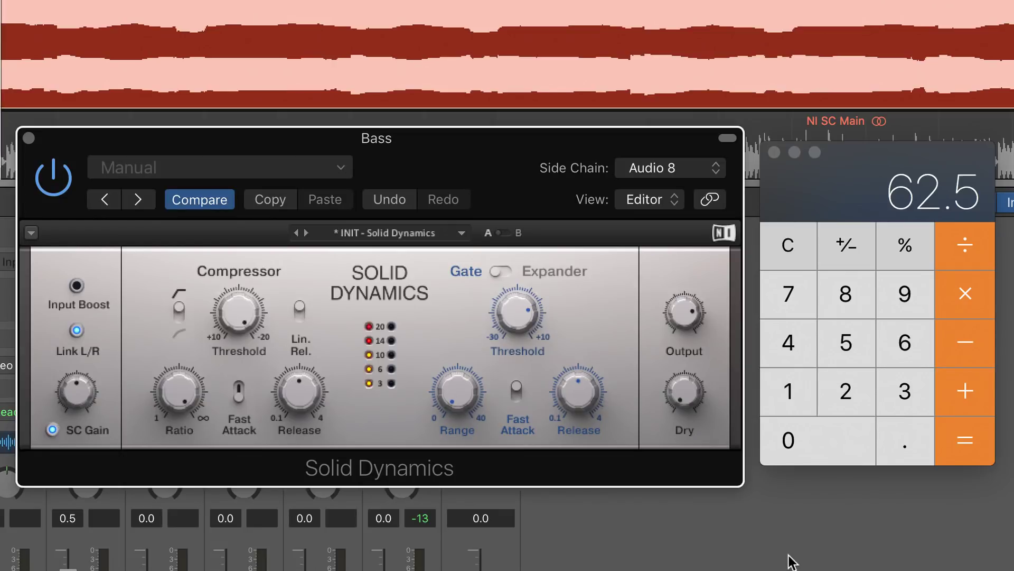
Clear Calculator, compute 500 ÷ 16 = 31.25, and set the Bass compressor release to 0.39 s
{"action": "left_click", "coordinate": [859, 344]}
{"action": "key", "text": "Escape"}
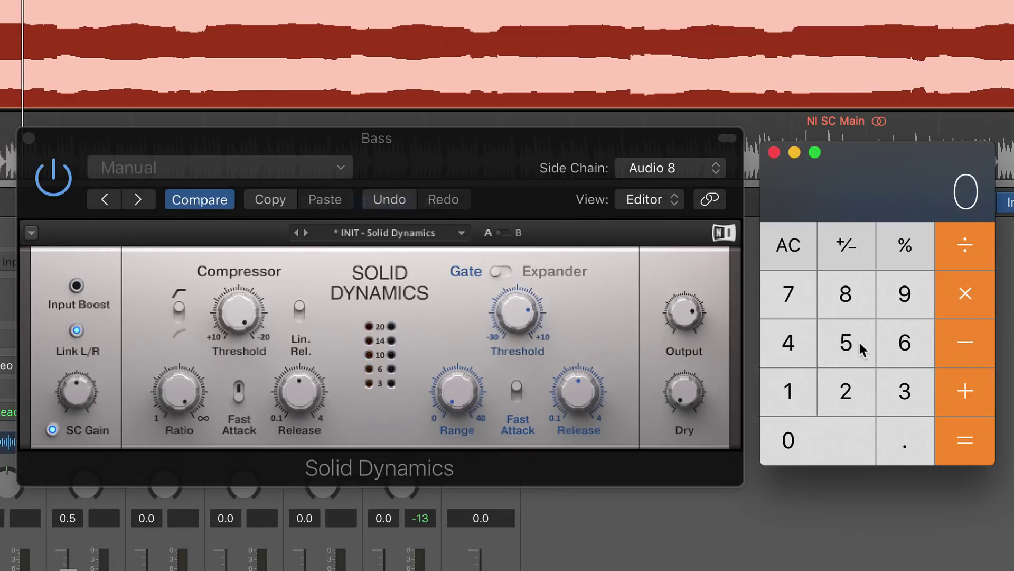
{"action": "left_click", "coordinate": [846, 343]}
{"action": "left_click", "coordinate": [842, 429]}
{"action": "left_click", "coordinate": [842, 429]}
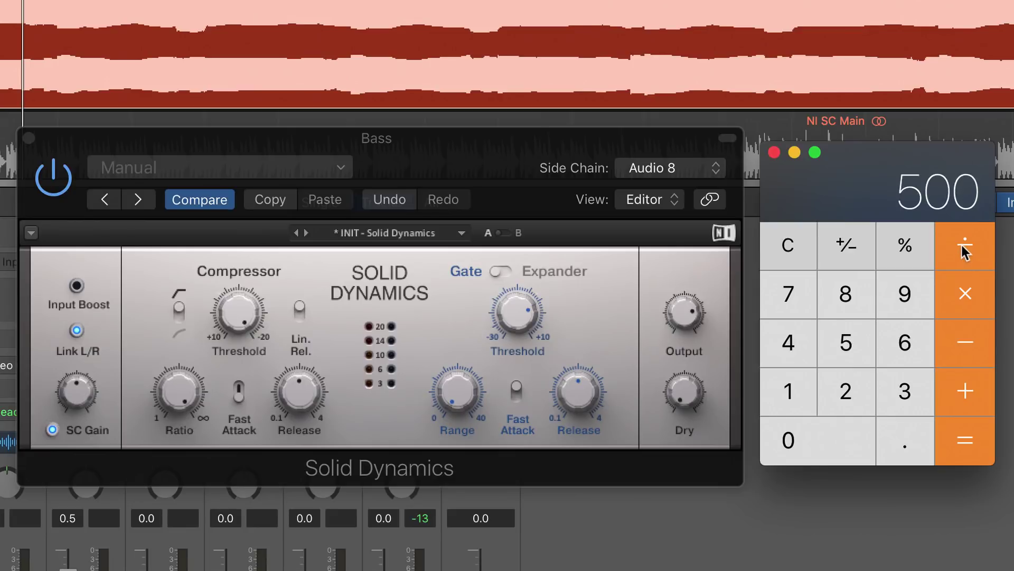
{"action": "left_click", "coordinate": [962, 245]}
{"action": "left_click", "coordinate": [793, 388]}
{"action": "left_click", "coordinate": [905, 340]}
{"action": "left_click", "coordinate": [969, 436]}
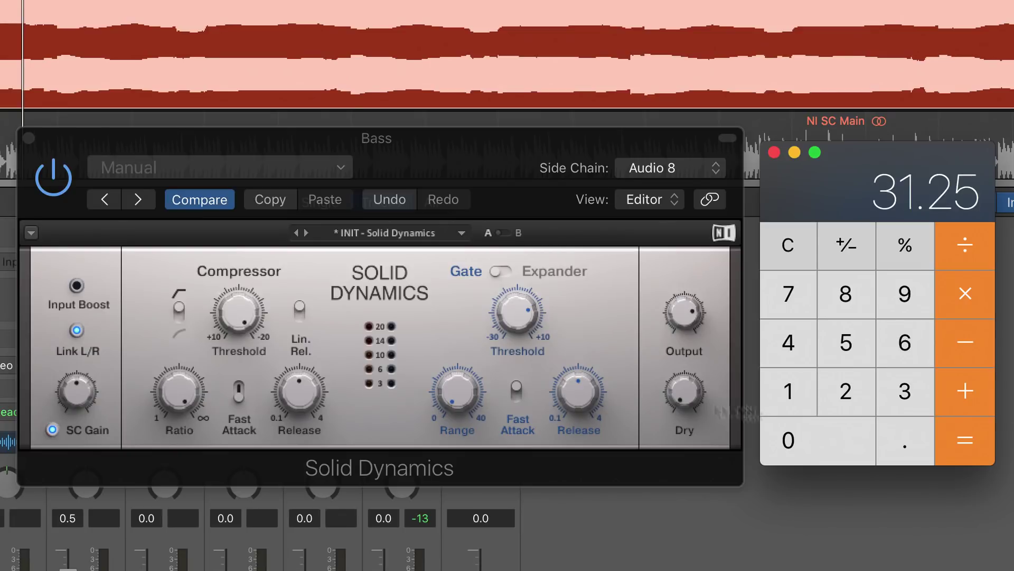
{"action": "left_click", "coordinate": [304, 393]}
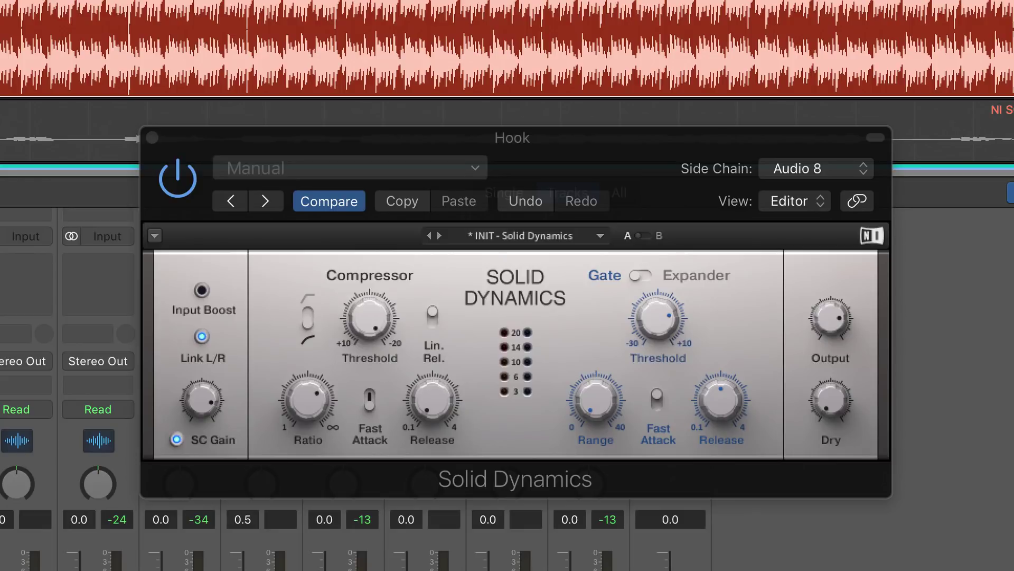
Start playback and bring the Hook compressor's Dry mix up to about -8.3 dB
{"action": "key", "text": "space"}
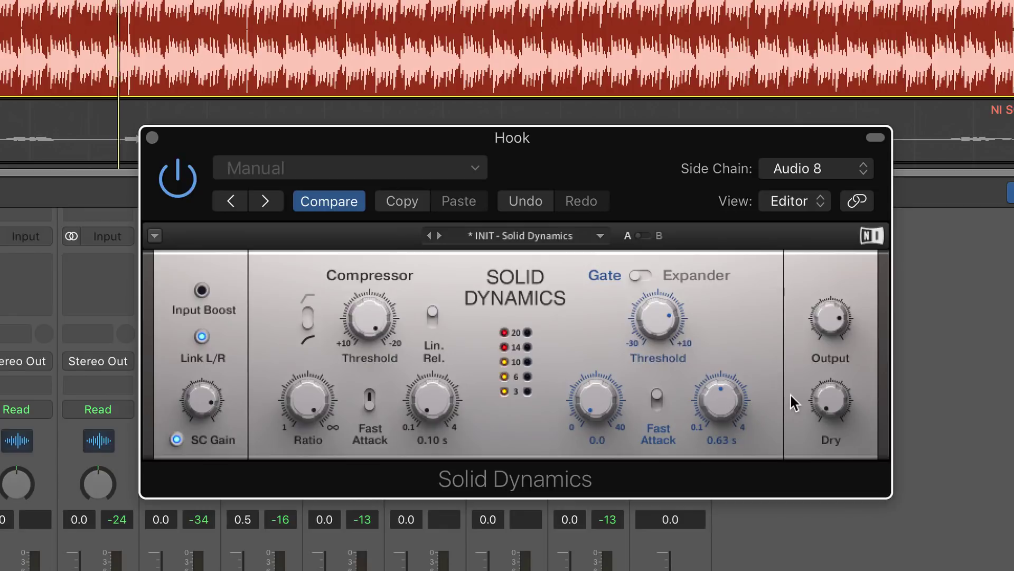
{"action": "left_click_drag", "start_coordinate": [828, 403], "coordinate": [830, 335]}
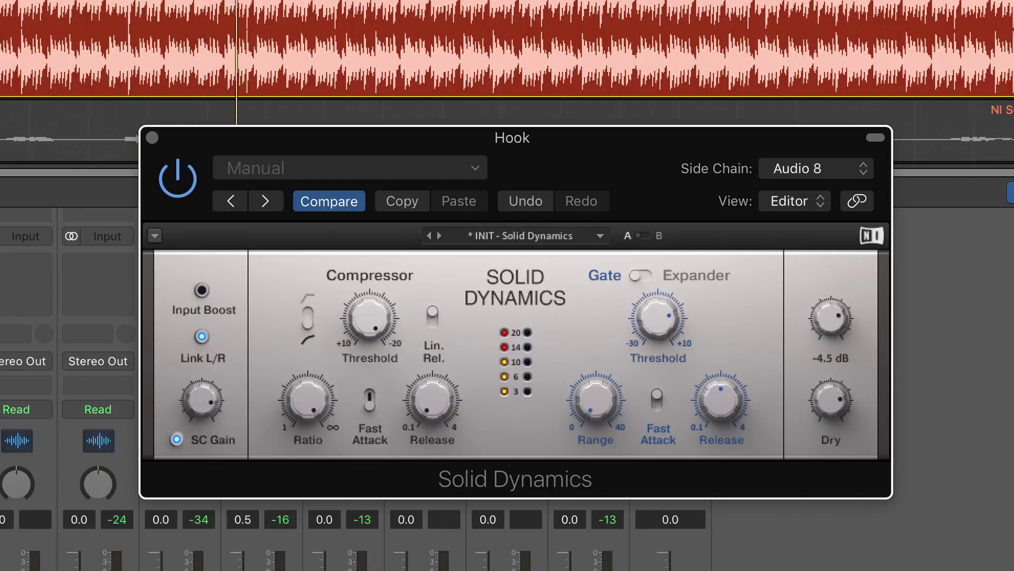
{"action": "left_click_drag", "start_coordinate": [830, 399], "coordinate": [830, 411]}
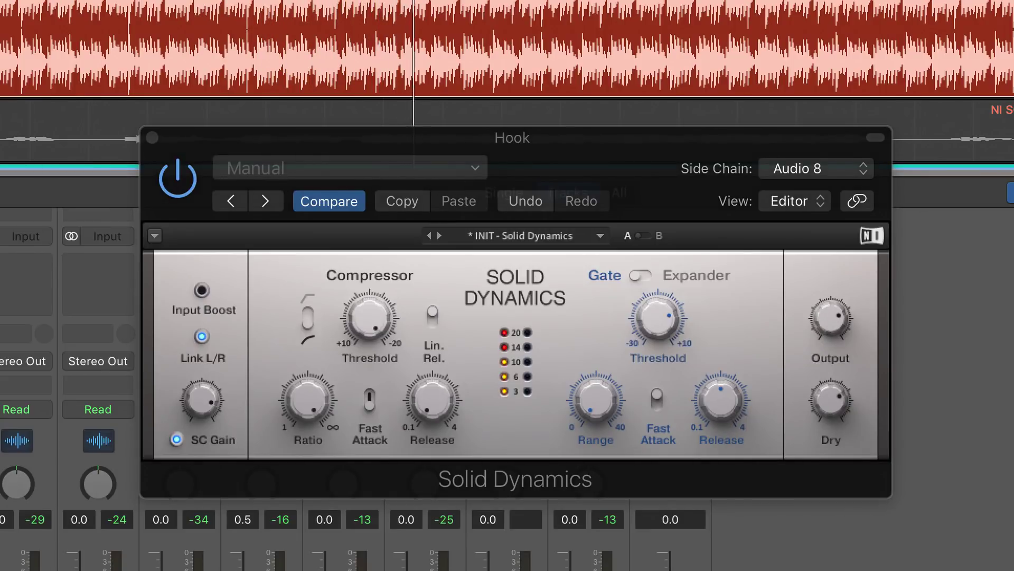
Fine-tune the Hook compressor's Dry mix to about -5.9 dB
{"action": "left_click_drag", "start_coordinate": [831, 400], "coordinate": [831, 399]}
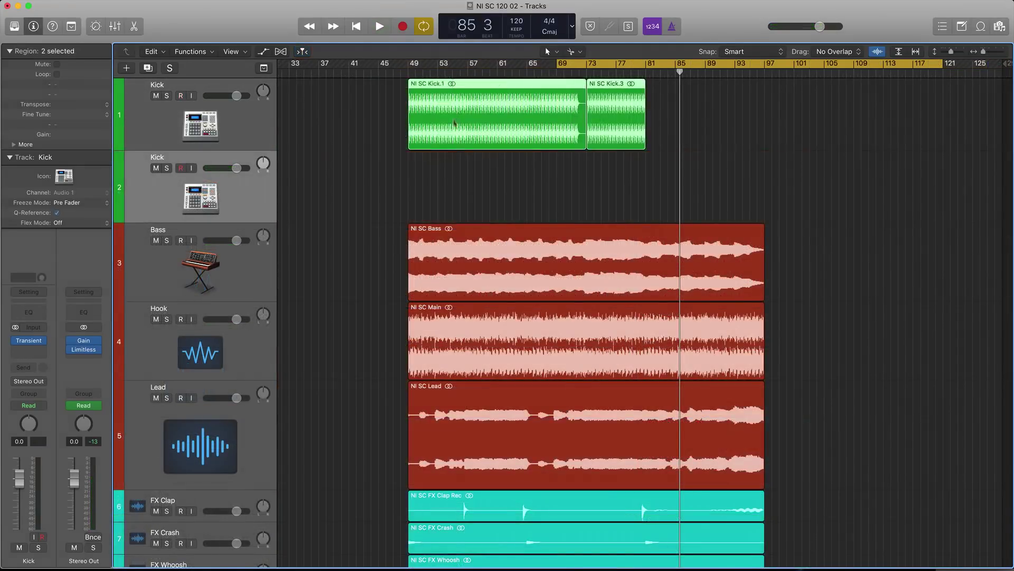
Copy the kick regions onto the second Kick track, adding Kick.8 further along
{"action": "left_click_drag", "start_coordinate": [454, 90], "coordinate": [453, 161]}
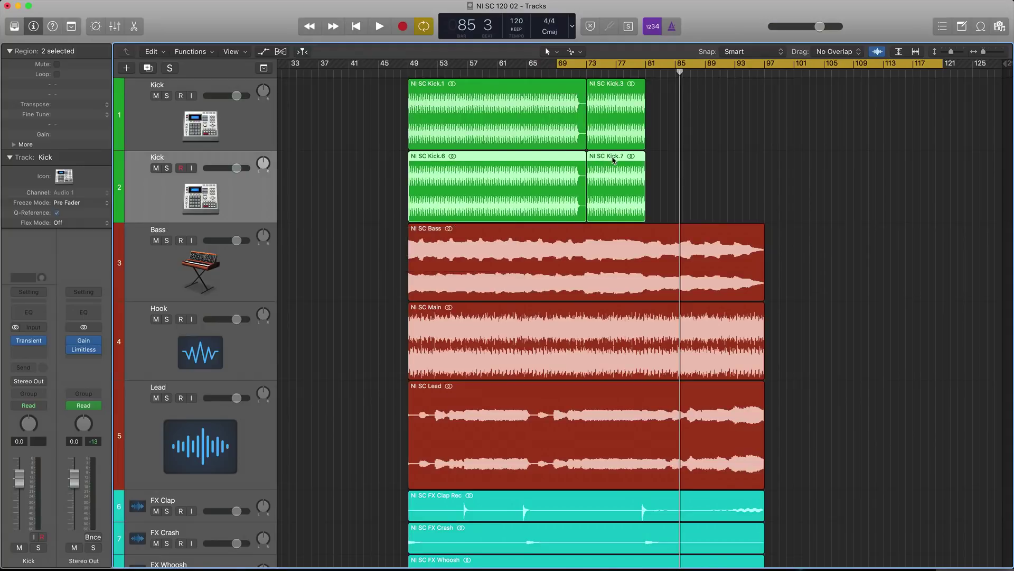
{"action": "left_click", "coordinate": [671, 167]}
{"action": "left_click_drag", "start_coordinate": [642, 163], "coordinate": [765, 164]}
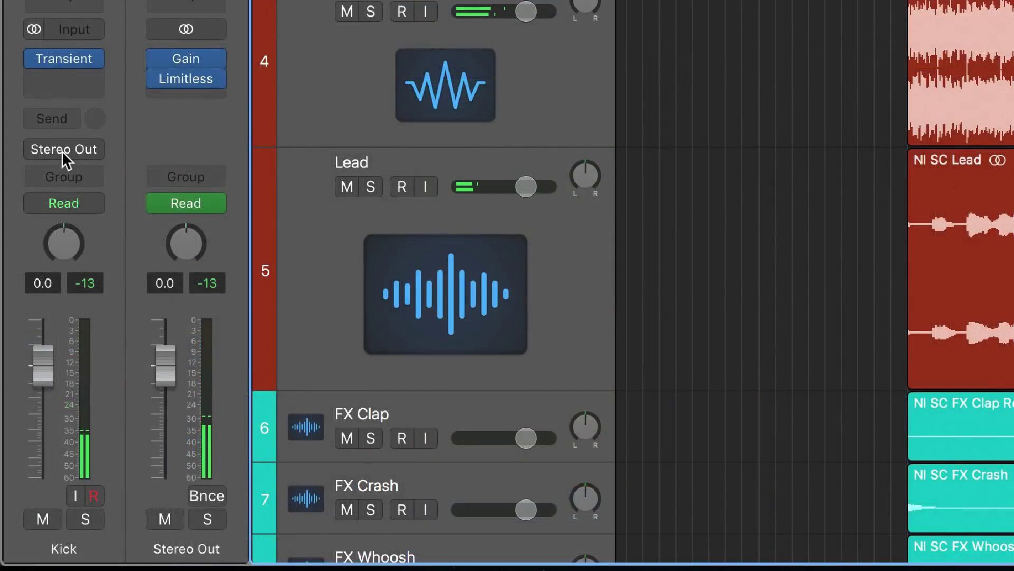
Set the ghost Kick track's output to No Output and key Bass's side chain from Kick (Audio 1)
{"action": "left_click", "coordinate": [62, 151]}
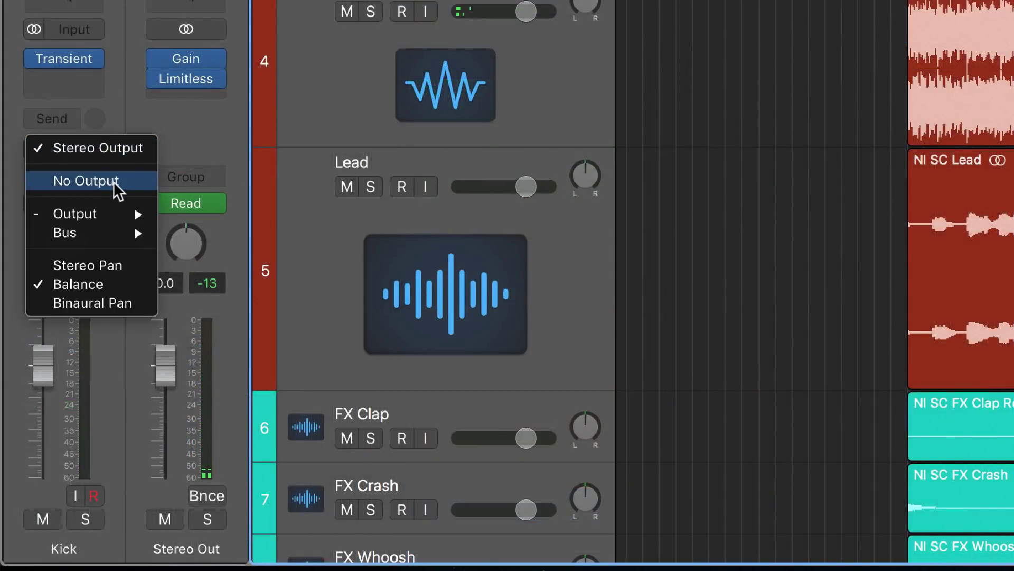
{"action": "left_click", "coordinate": [86, 181]}
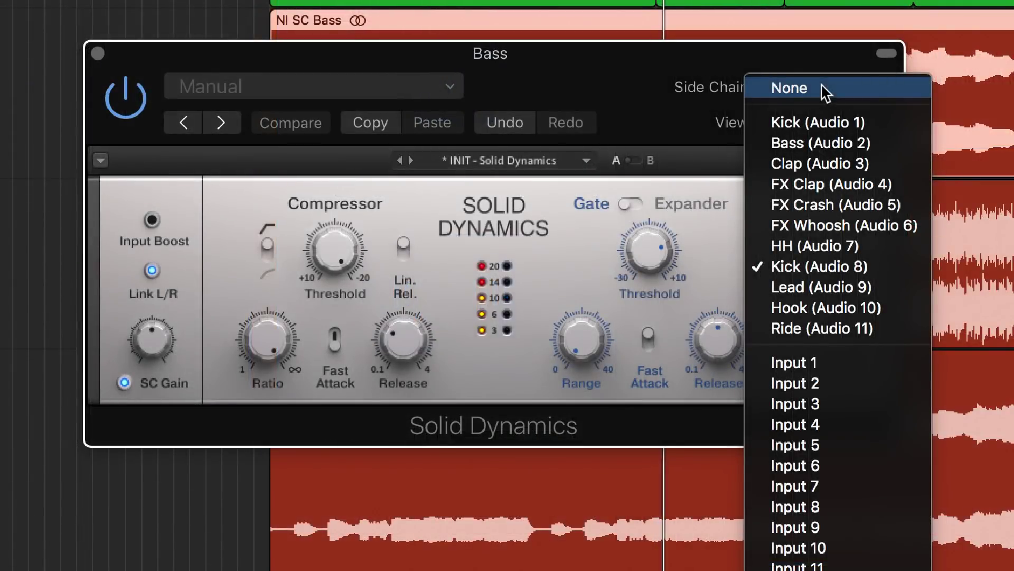
{"action": "left_click", "coordinate": [834, 116]}
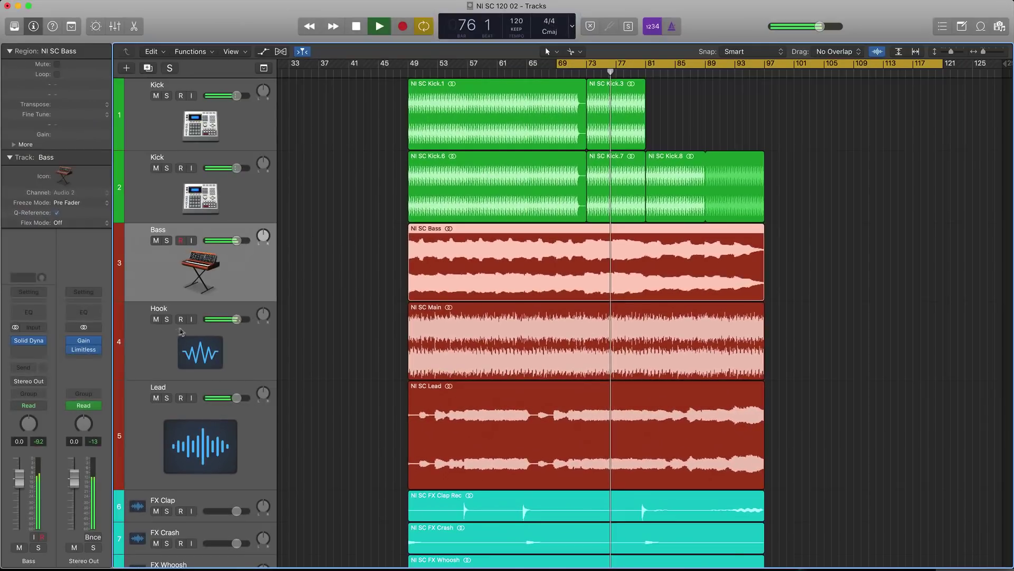
Switch the Hook Solid Dynamics side chain to Kick (Audio 1)
{"action": "left_click", "coordinate": [180, 332]}
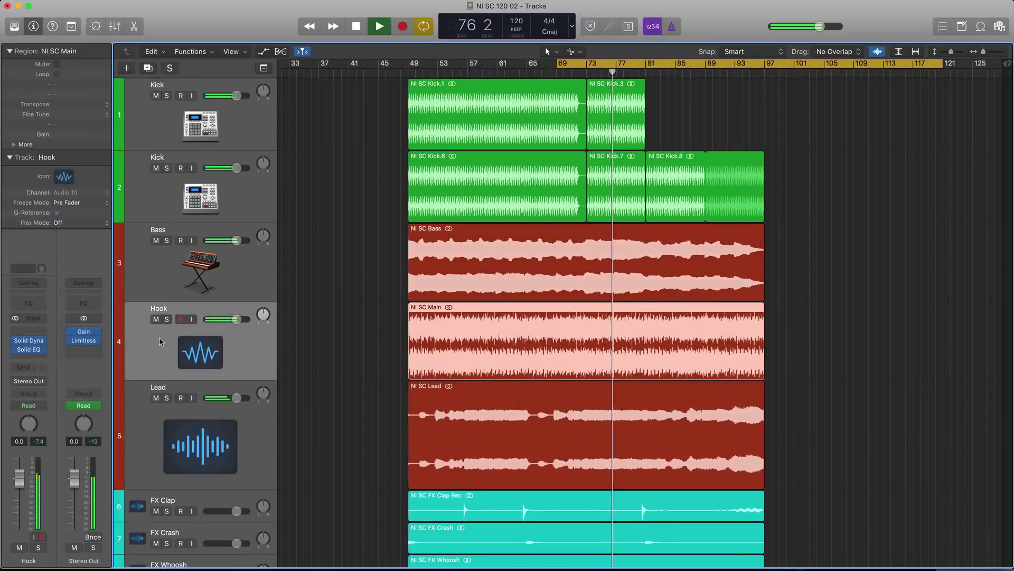
{"action": "left_click", "coordinate": [29, 341]}
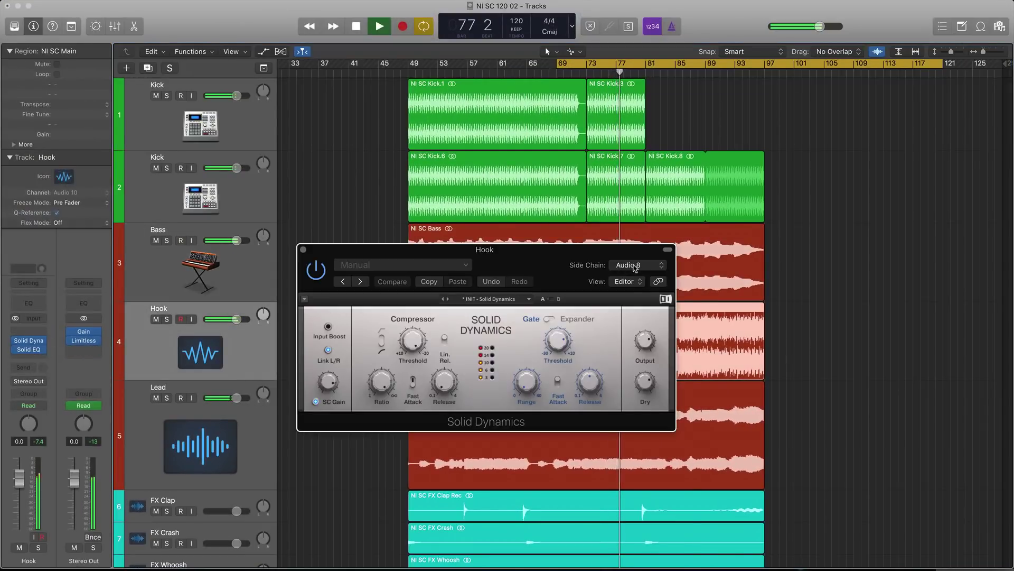
{"action": "left_click", "coordinate": [639, 264]}
{"action": "left_click", "coordinate": [638, 284]}
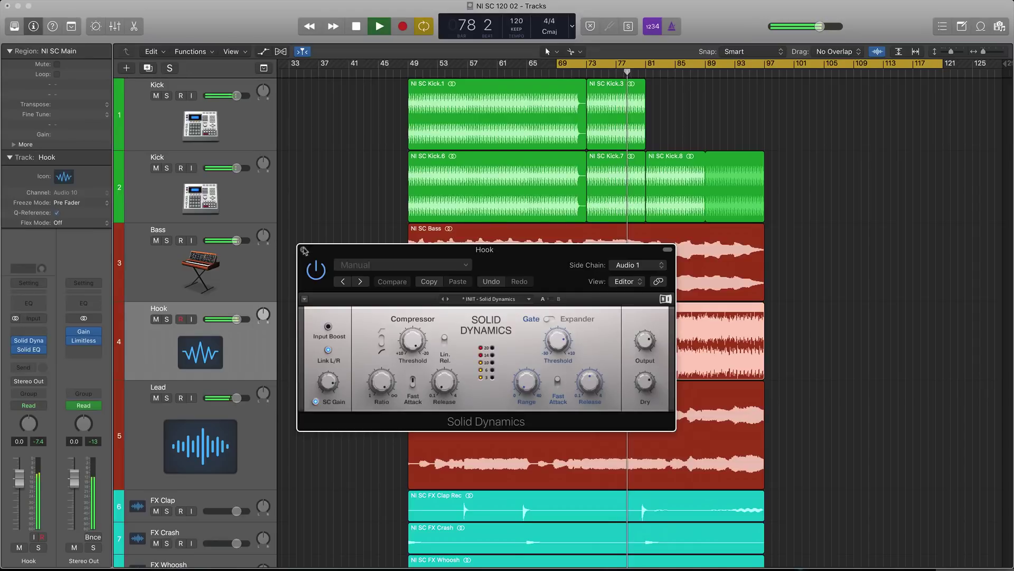
{"action": "key", "text": "super+w"}
Switch the Lead Solid Dynamics side chain to Kick (Audio 1) and zoom in on the arrangement
{"action": "left_click", "coordinate": [211, 391]}
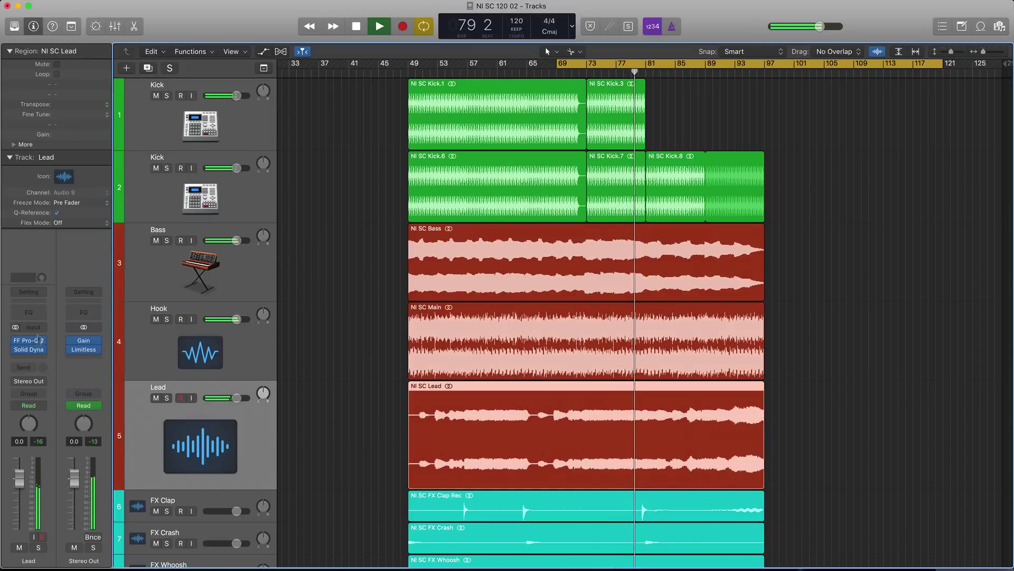
{"action": "left_click", "coordinate": [30, 349]}
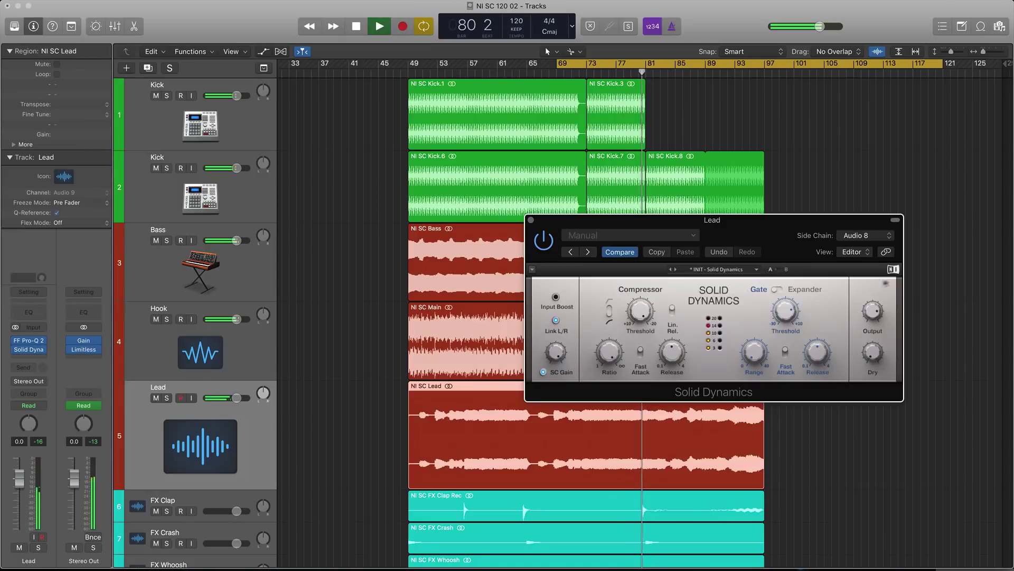
{"action": "left_click", "coordinate": [866, 235]}
{"action": "left_click", "coordinate": [845, 247]}
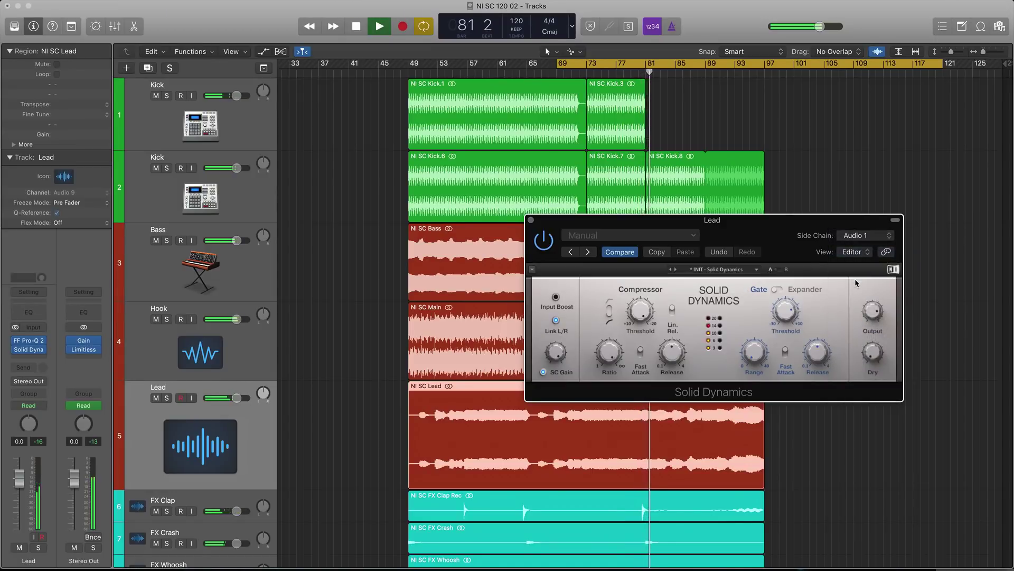
{"action": "left_click", "coordinate": [531, 221]}
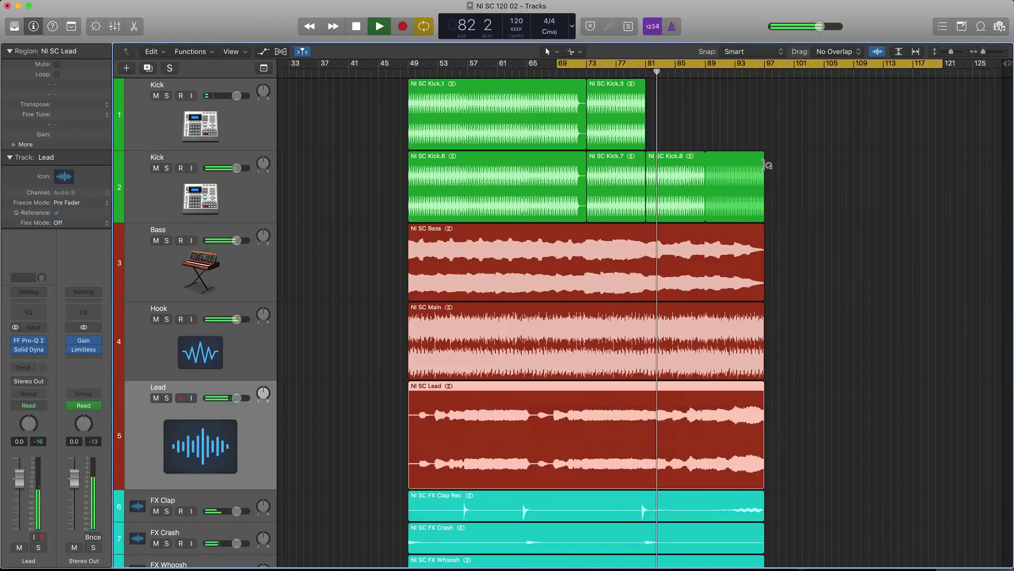
{"action": "key", "text": "super+Right"}
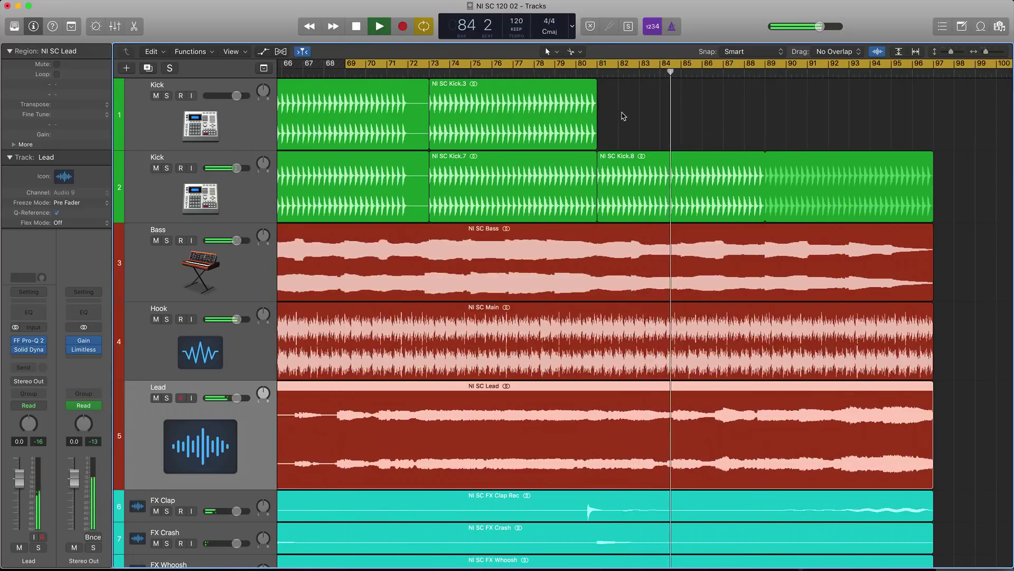
Stop playback, zoom to bars 85–97, and marquee-select the short kick hits to rearrange the pattern
{"action": "key", "text": "space"}
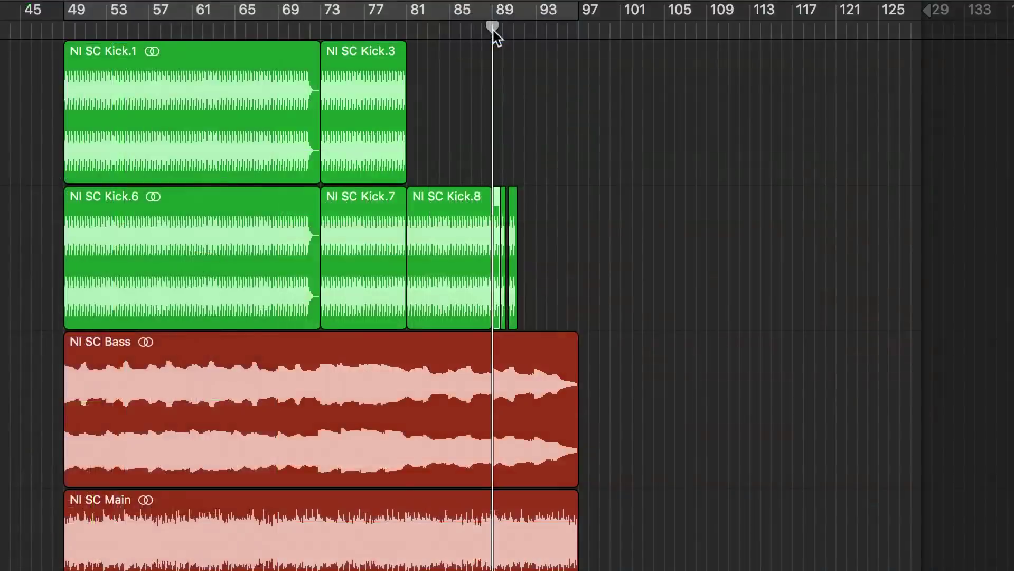
{"action": "key", "text": "super+Right"}
{"action": "key", "text": "super+Right"}
{"action": "scroll", "coordinate": [465, 105], "scroll_direction": "right", "scroll_amount": 10}
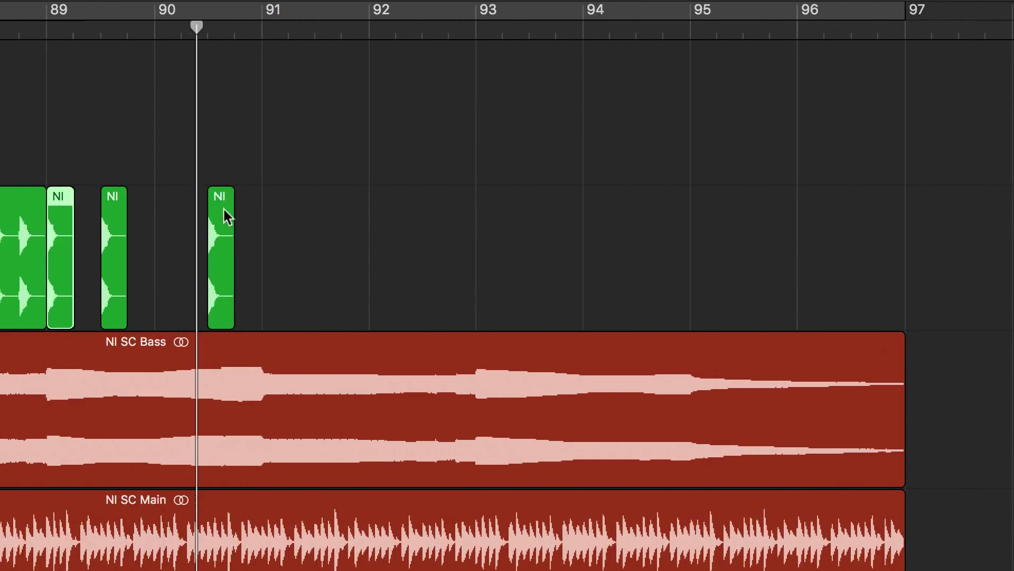
{"action": "mouse_move", "coordinate": [258, 214]}
{"action": "left_mouse_down"}
{"action": "mouse_move", "coordinate": [80, 242]}
{"action": "mouse_move", "coordinate": [58, 220]}
{"action": "mouse_move", "coordinate": [271, 208]}
{"action": "left_mouse_up"}
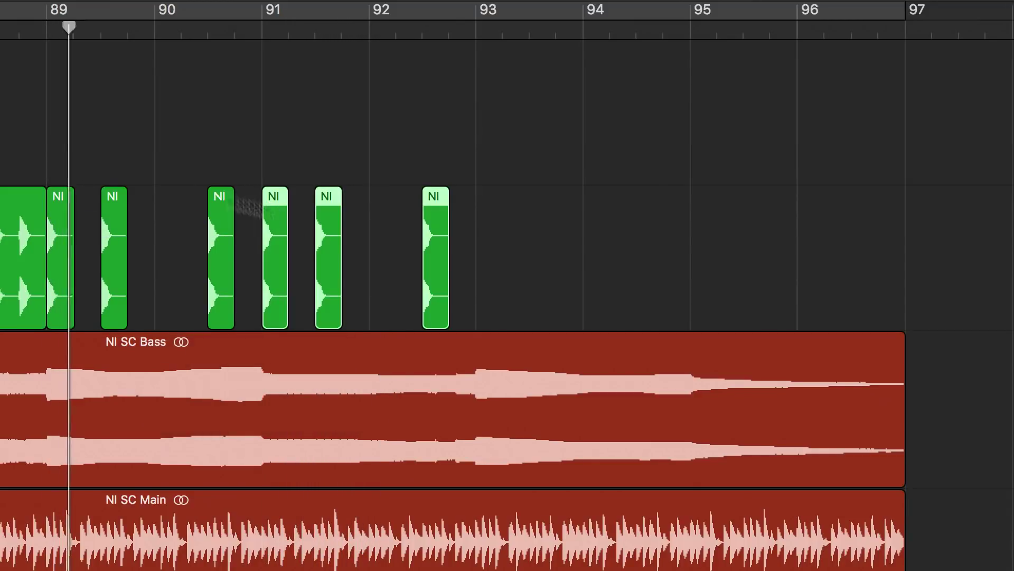
{"action": "mouse_move", "coordinate": [473, 227]}
{"action": "left_mouse_down"}
{"action": "mouse_move", "coordinate": [453, 238]}
{"action": "mouse_move", "coordinate": [97, 264]}
{"action": "mouse_move", "coordinate": [66, 227]}
{"action": "mouse_move", "coordinate": [468, 209]}
{"action": "left_mouse_up"}
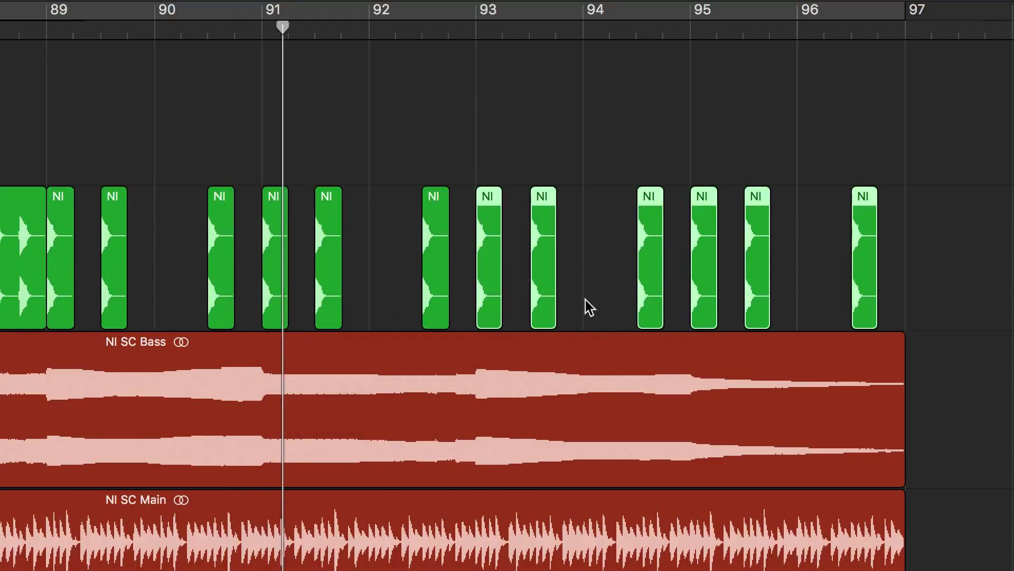